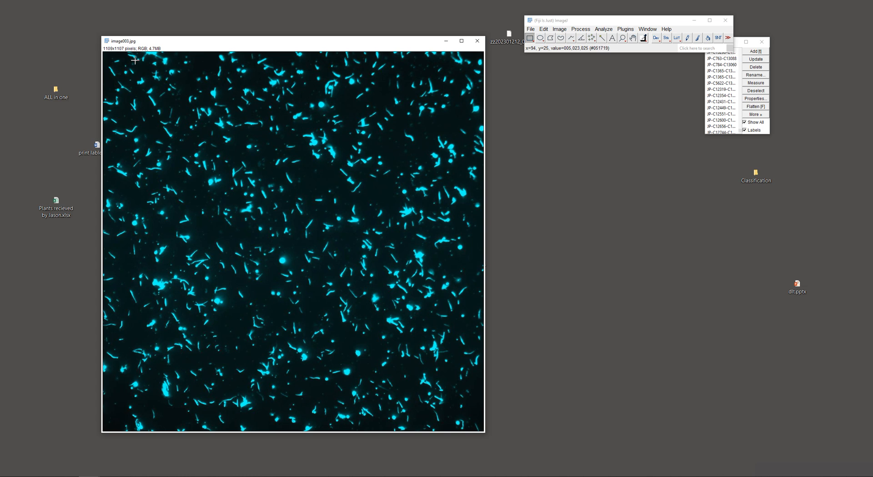
Convert the cyan fluorescence image image003.jpg from RGB color to 8-bit
left_click_drag(190, 45, 167, 34)
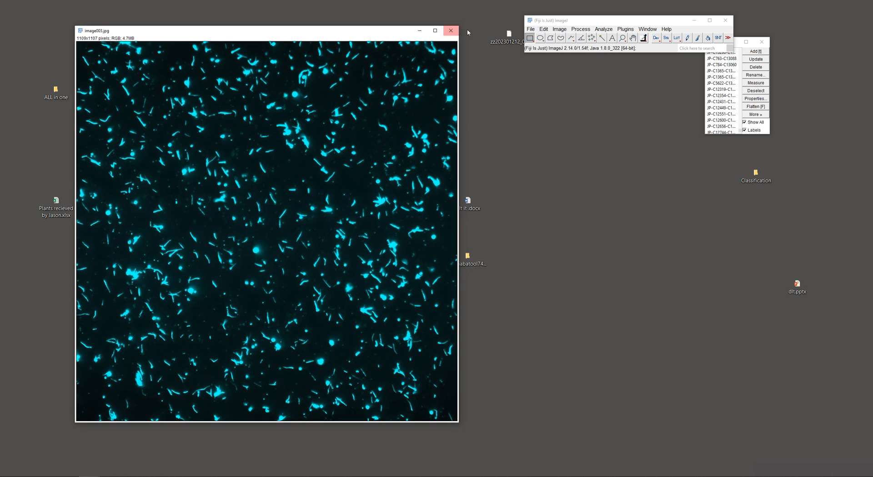
left_click(559, 29)
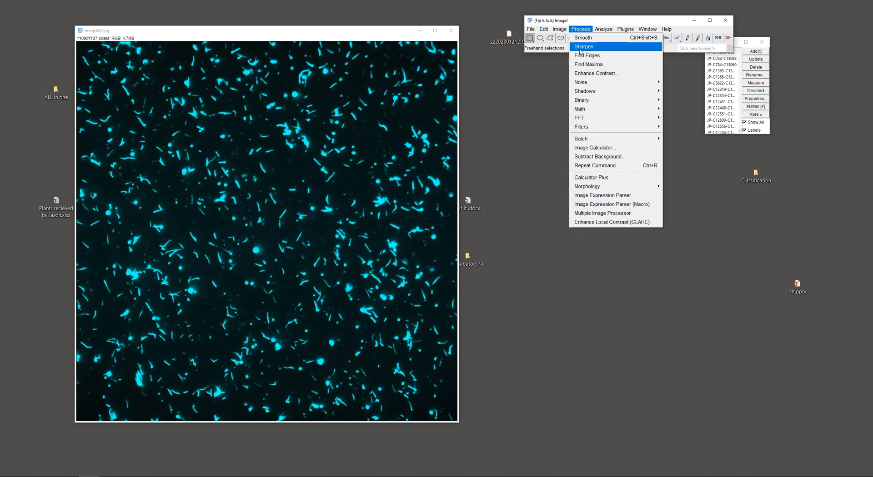
mouse_move(568, 37)
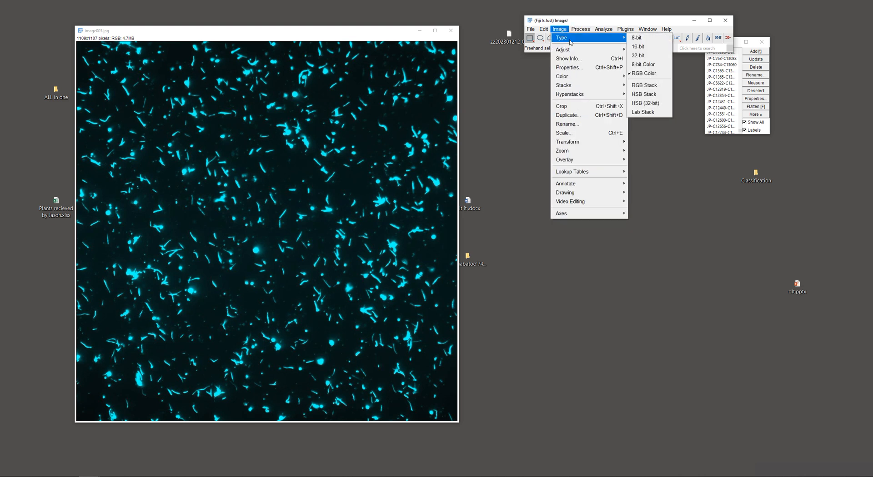
left_click(636, 37)
Make the 8-bit image binary, with white filaments on a black background
left_click(559, 29)
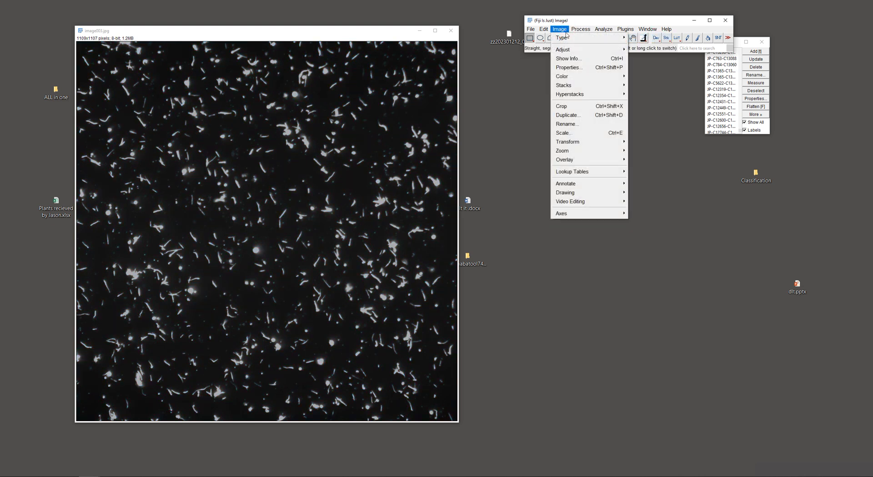
mouse_move(582, 28)
mouse_move(597, 100)
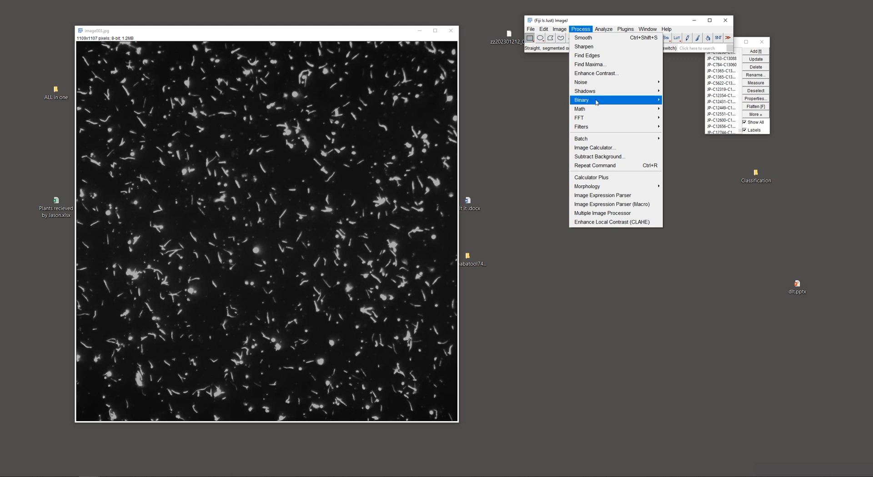
left_click(679, 100)
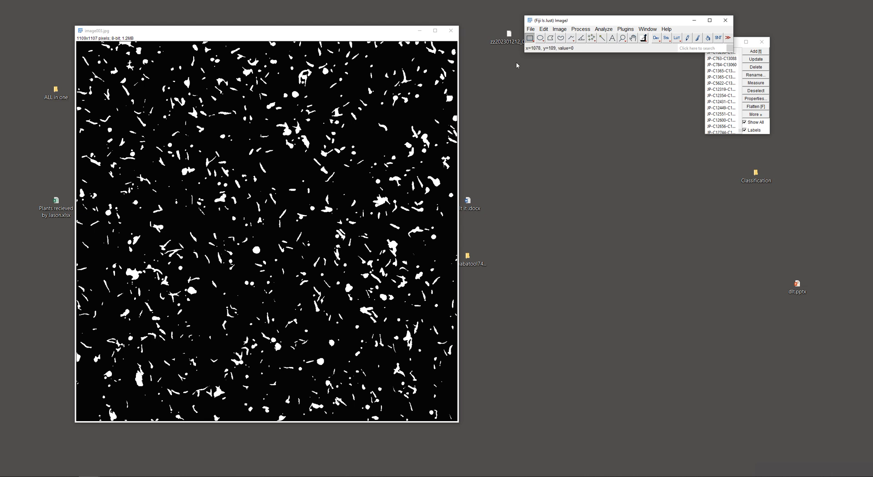
Start Ridge Detection on the binary image and preview the detected lines with the current parameters
left_click(624, 30)
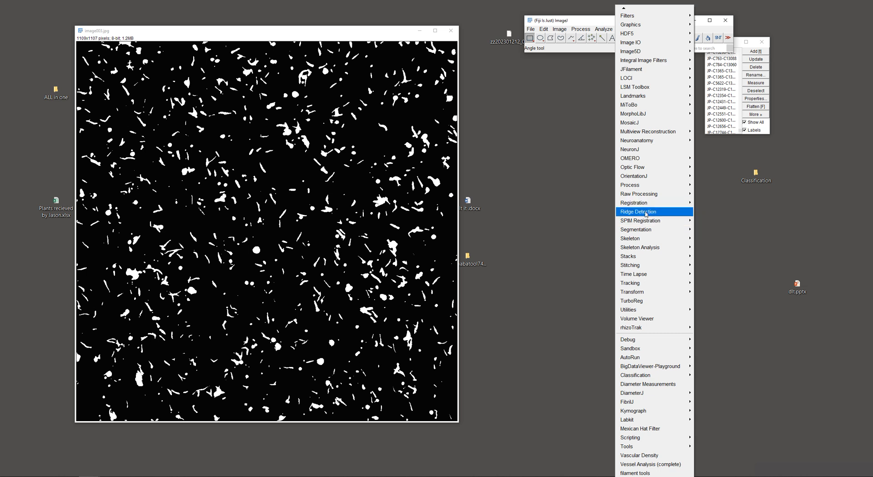
left_click(646, 213)
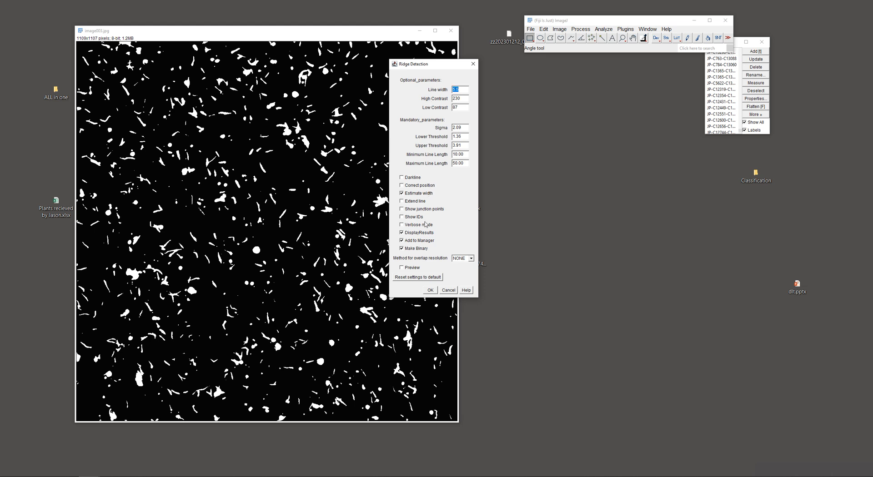
left_click_drag(419, 67, 561, 53)
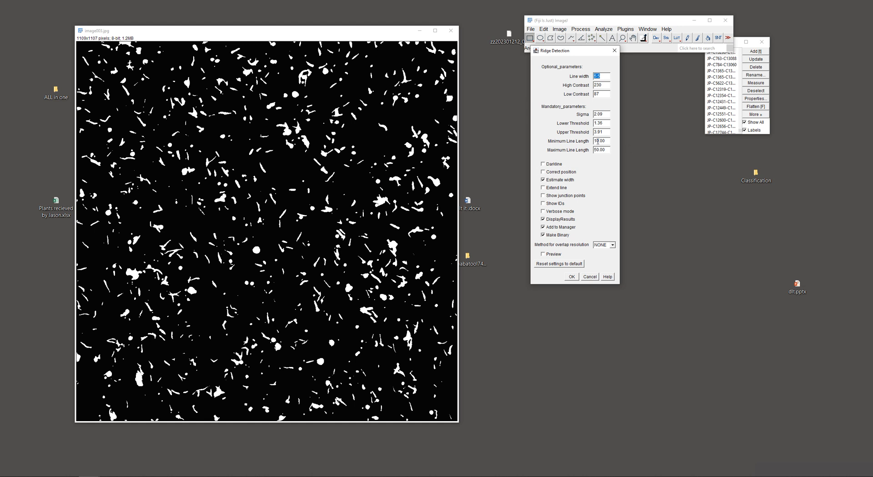
left_click(543, 255)
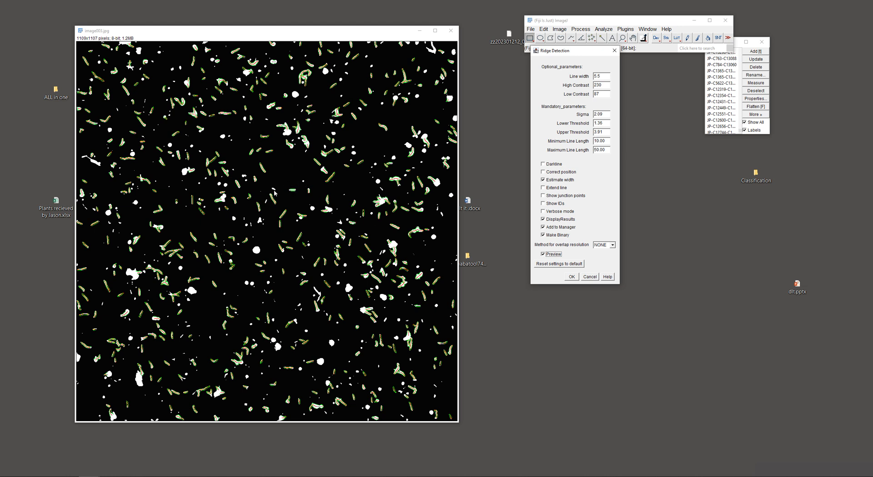
Adjust the minimum line length and run Ridge Detection with results, ROI Manager and binary output enabled
double_click(598, 141)
type("5")
left_click_drag(596, 141, 591, 144)
type("1")
left_click(572, 277)
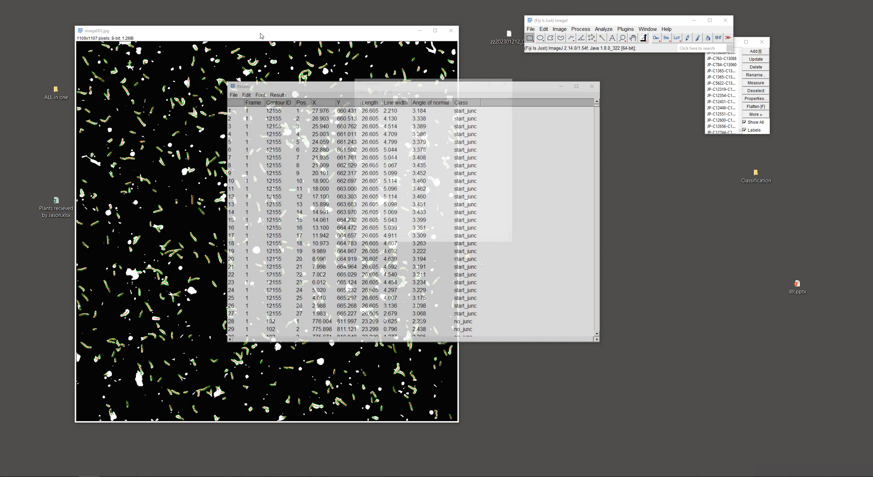
Arrange the detected segments image and the Results, Summary and Junctions tables so that each can be read
left_click_drag(277, 49, 564, 41)
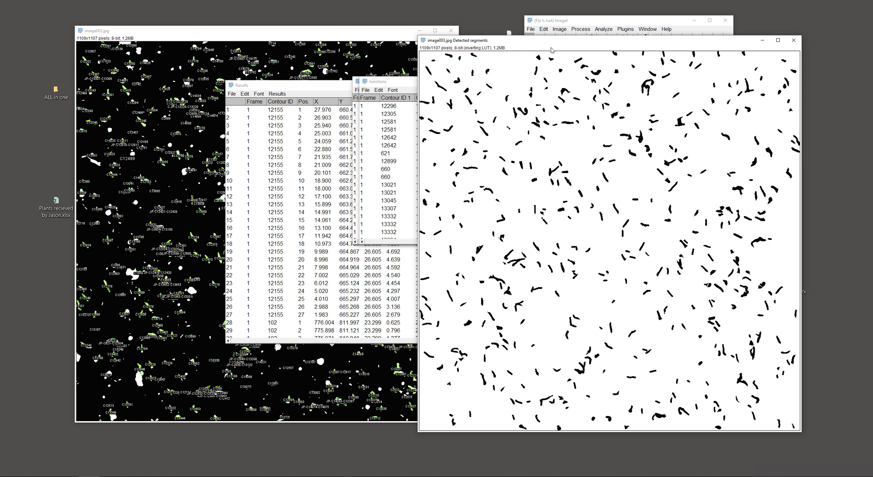
left_click_drag(545, 41, 535, 30)
left_click_drag(382, 81, 226, 122)
left_click_drag(369, 81, 498, 79)
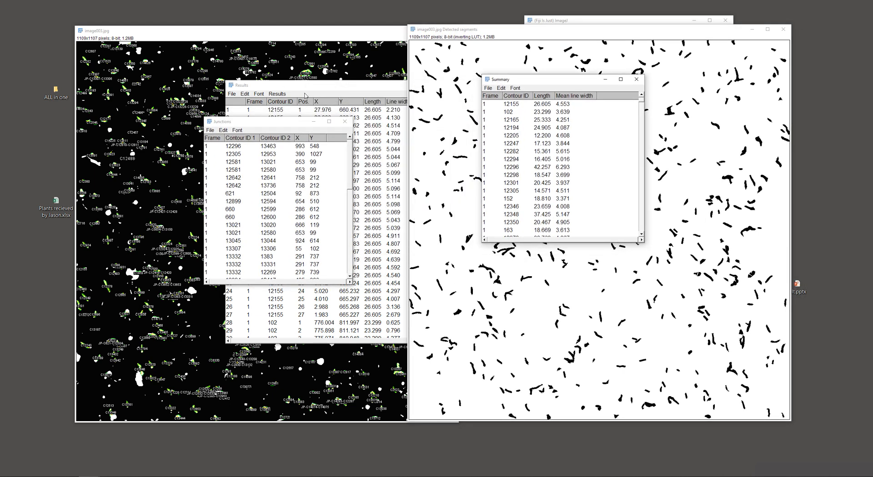
left_click_drag(260, 123, 611, 191)
left_click_drag(296, 85, 138, 56)
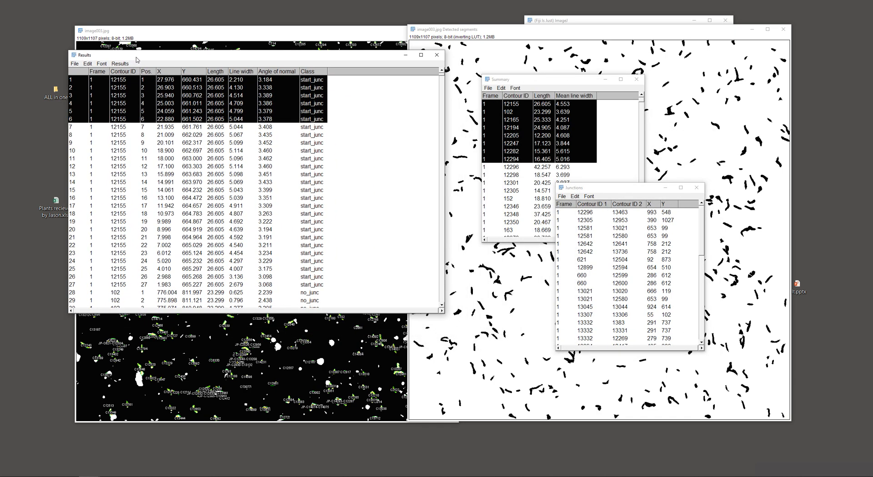
left_click_drag(527, 81, 477, 78)
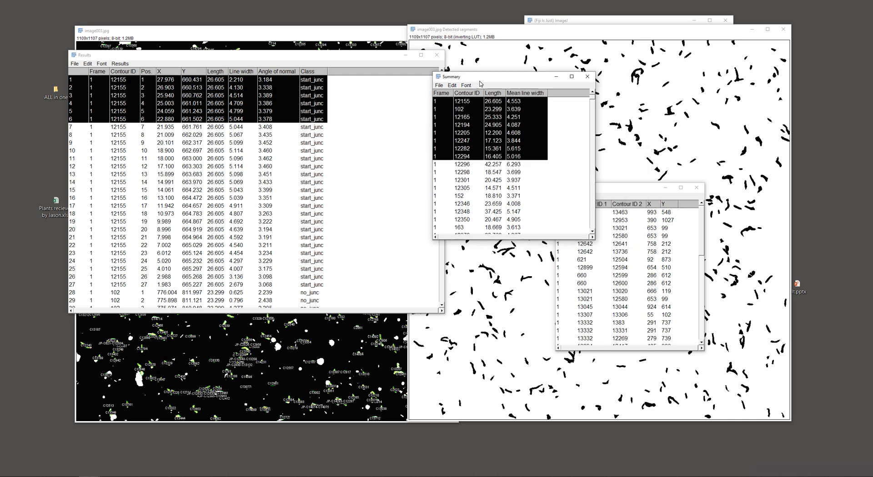
left_click_drag(628, 194, 650, 86)
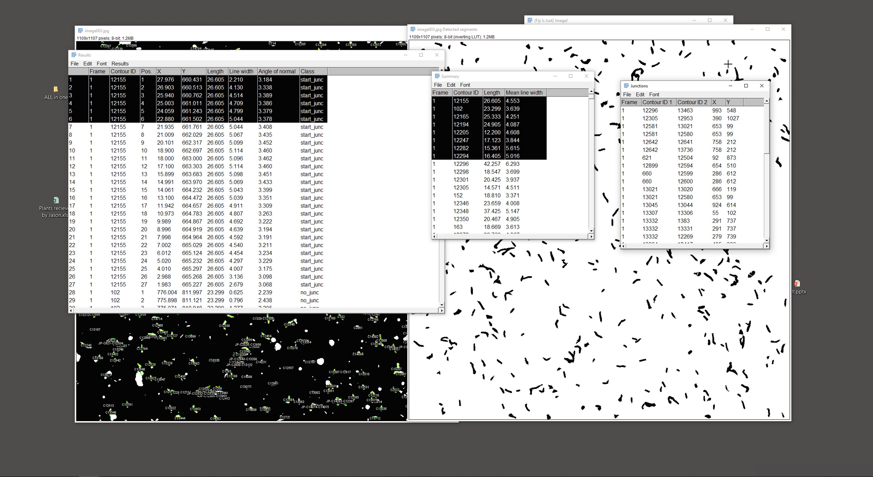
Look through the Junctions table of contour ID pairs and coordinates and close it
scroll(670, 168, "down", 7)
scroll(670, 168, "up", 6)
scroll(669, 168, "down", 6)
scroll(669, 168, "up", 7)
left_click_drag(688, 87, 740, 75)
left_click(815, 75)
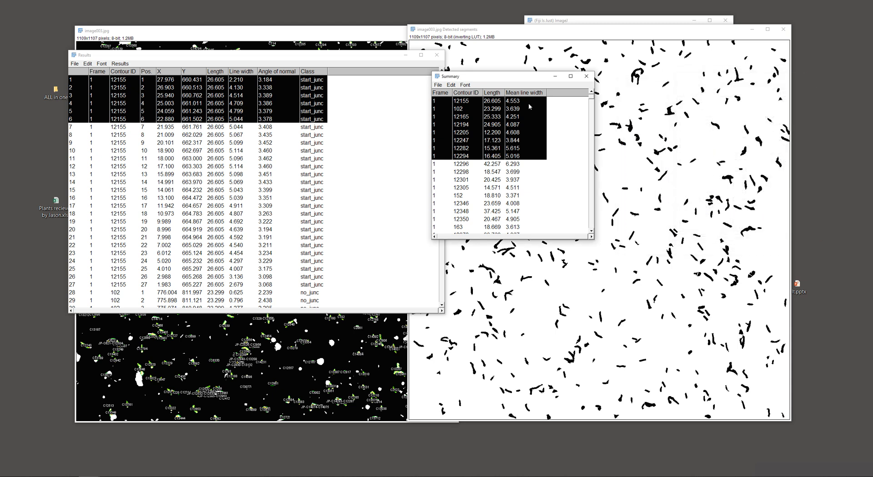
Examine the contour lengths and mean line widths in the Summary table, enlarging it to full screen and restoring it
left_click(490, 148)
left_click_drag(474, 78, 154, 60)
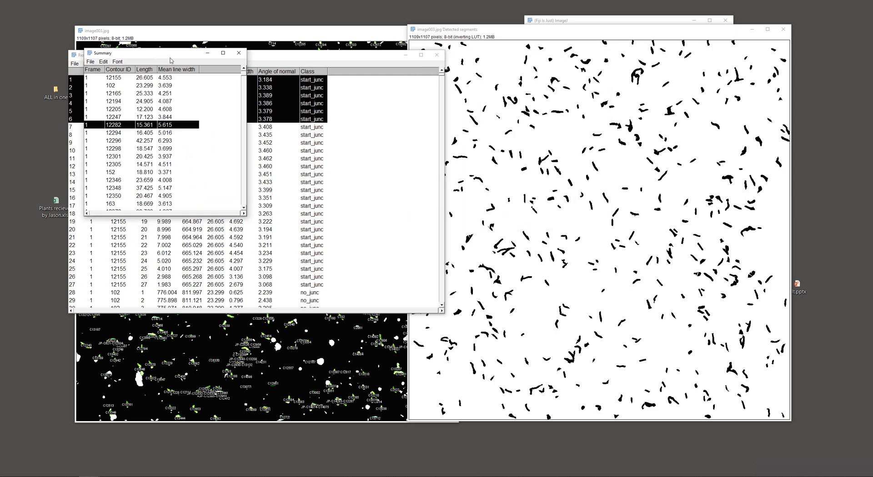
left_click(226, 56)
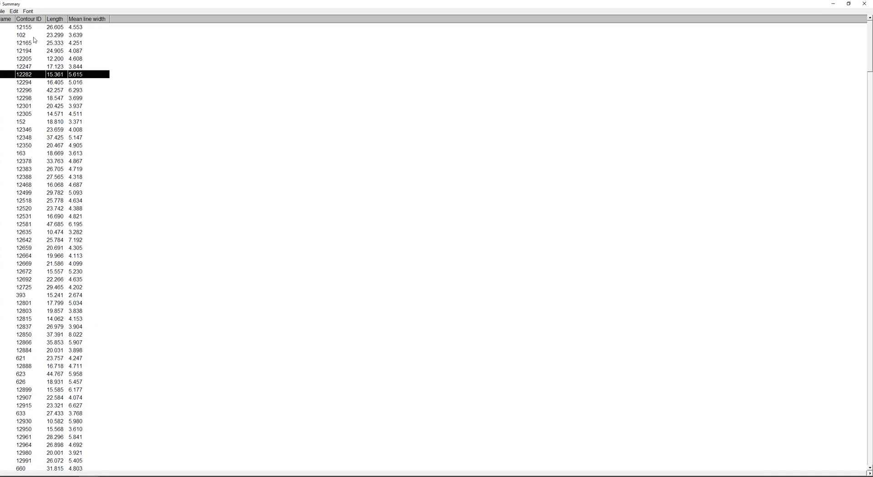
left_click_drag(65, 4, 230, 77)
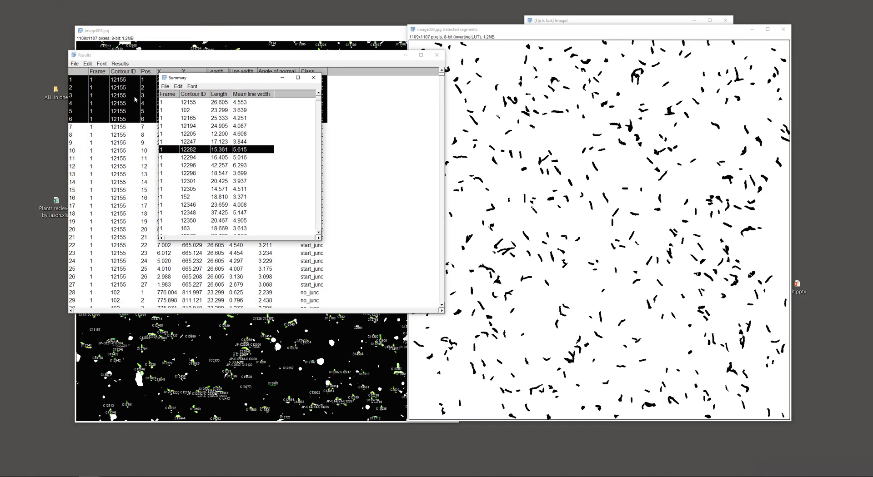
Uncover the ROI Manager and overlay all ROIs without labels on the detected segments image
left_click_drag(590, 30, 643, 92)
left_click(709, 46)
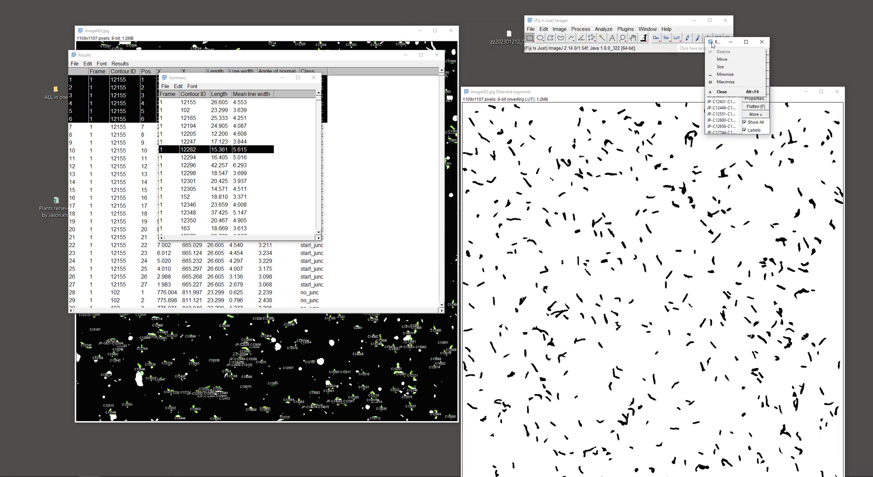
left_click(722, 126)
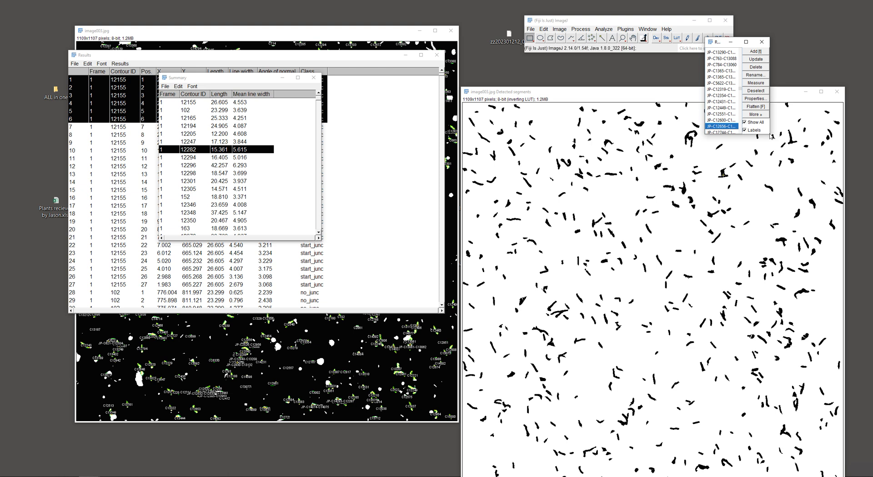
left_click(751, 130)
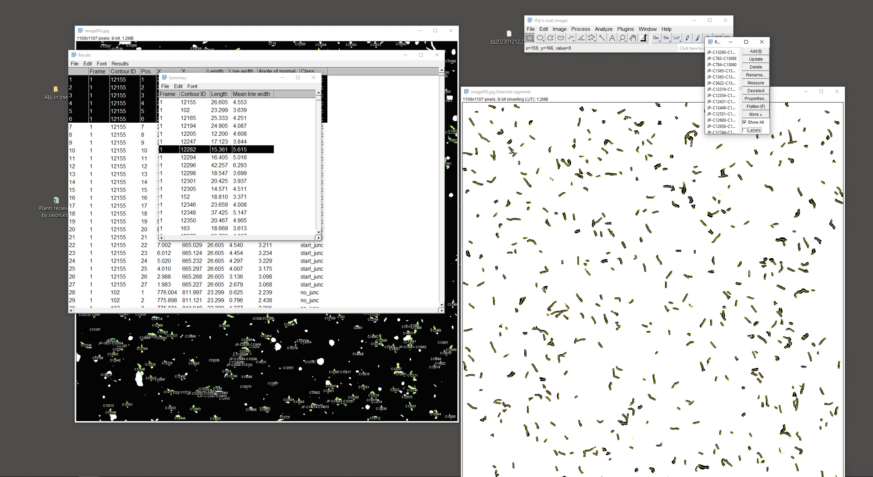
Select contour C12171 near the start of the ROI list and turn off the display of all ROIs
left_click_drag(739, 89, 746, 45)
left_click(713, 64)
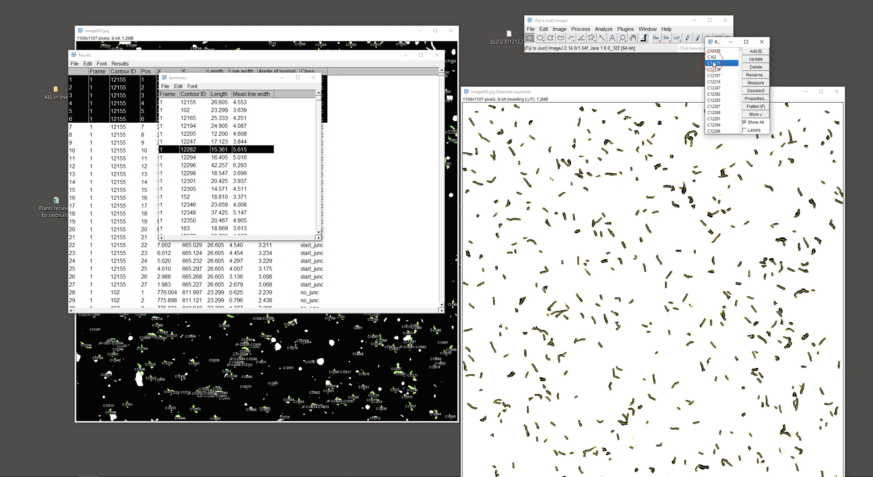
left_click(744, 122)
Highlight single contours from the ROI list one at a time in the detected segments image, from C102 to C12291
left_click(713, 58)
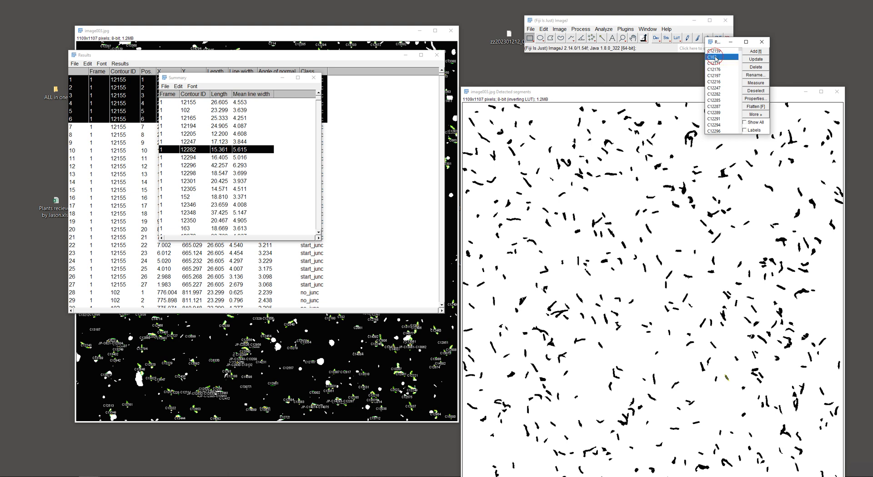
left_click(715, 68)
left_click(715, 82)
left_click(715, 64)
left_click(715, 120)
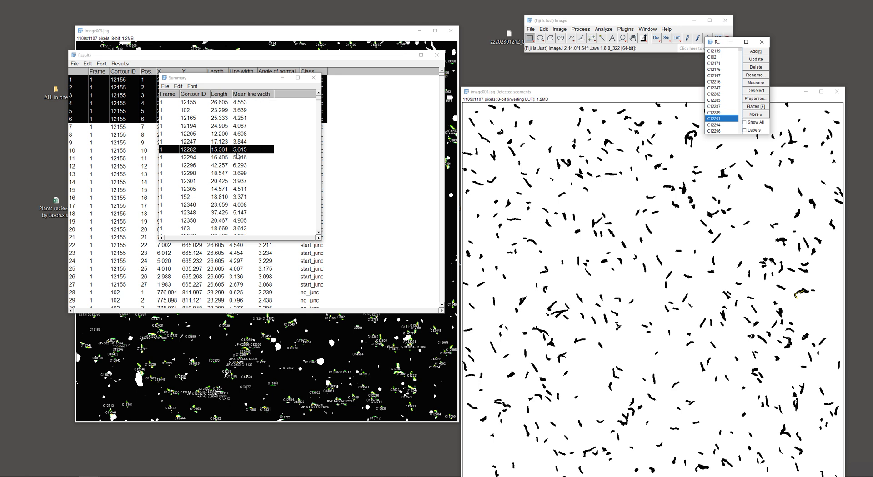
Examine the point-by-point rows of contour 12155 in the Results table, including line width, angle of normal and class
left_click_drag(240, 81, 530, 114)
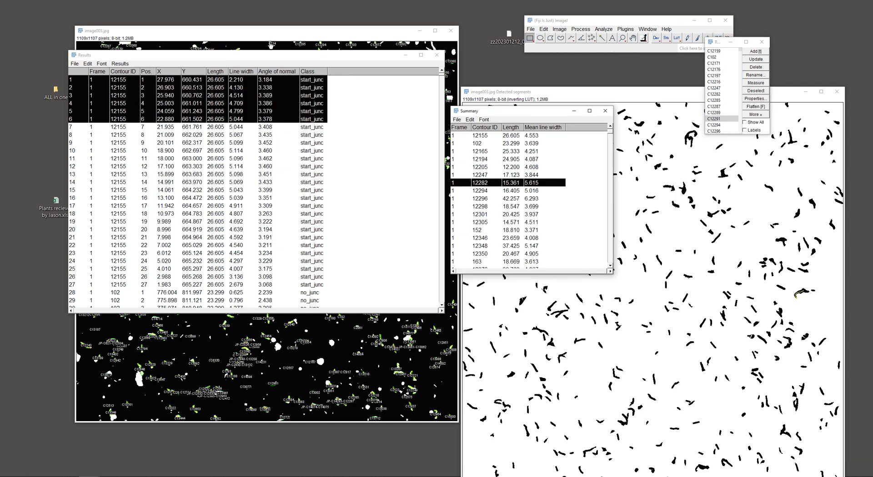
left_click(206, 127)
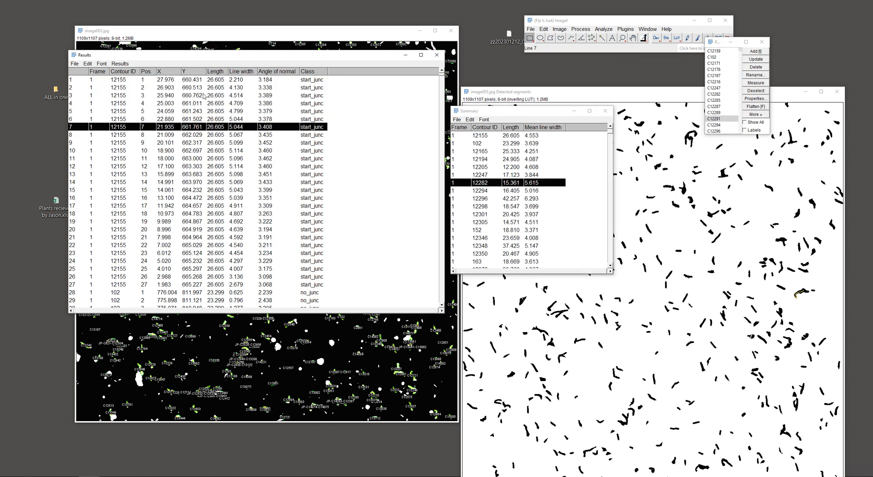
left_click(307, 81)
left_click_drag(310, 95, 312, 132)
left_click_drag(312, 193, 318, 261)
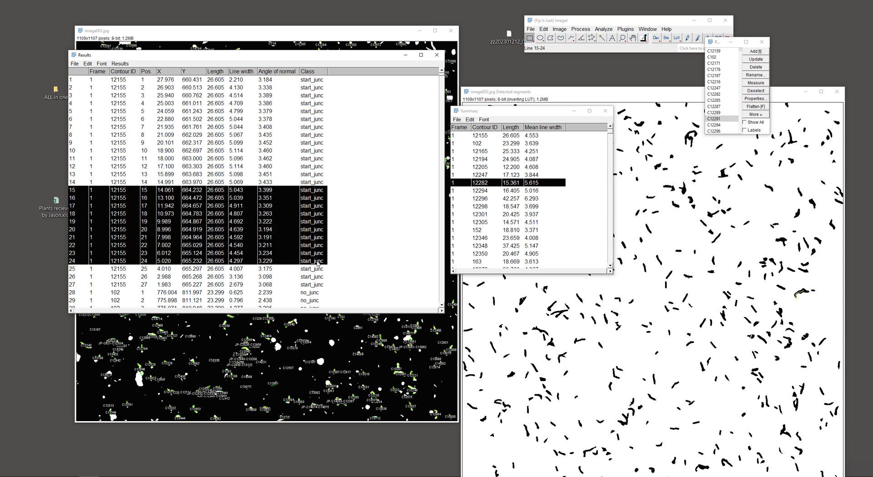
left_click_drag(324, 152, 324, 291)
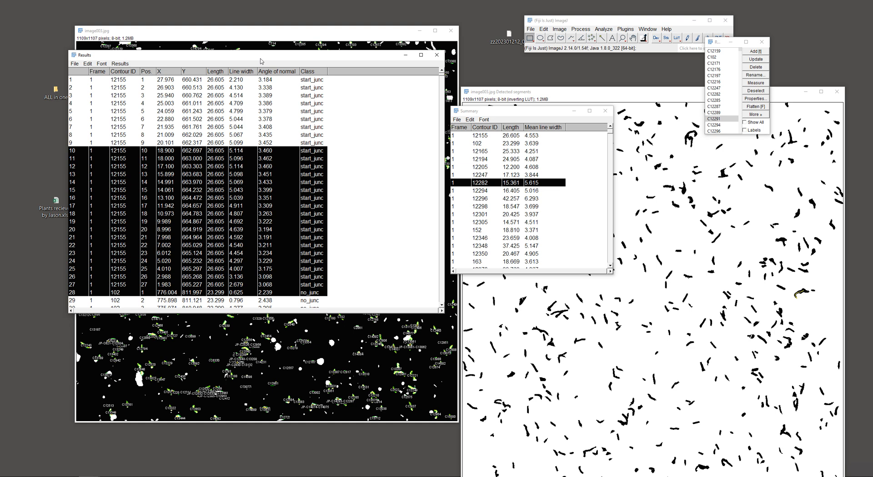
left_click(318, 174)
left_click_drag(270, 58, 250, 58)
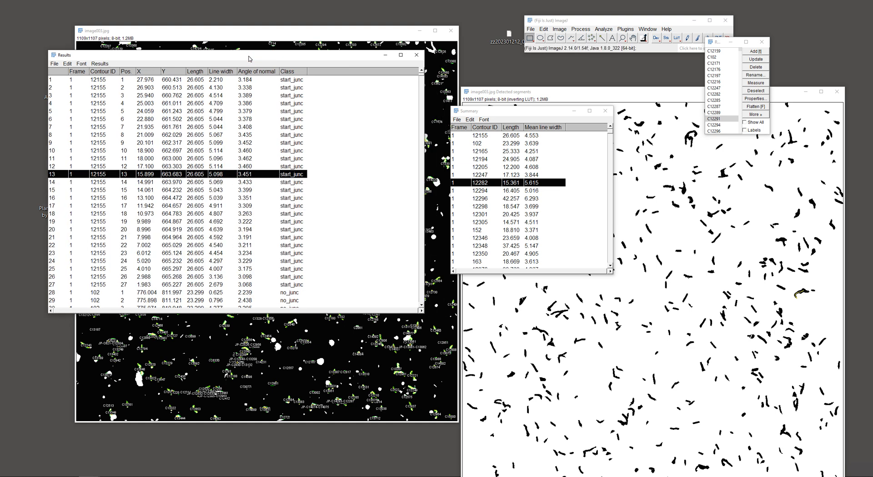
left_click_drag(293, 119, 293, 230)
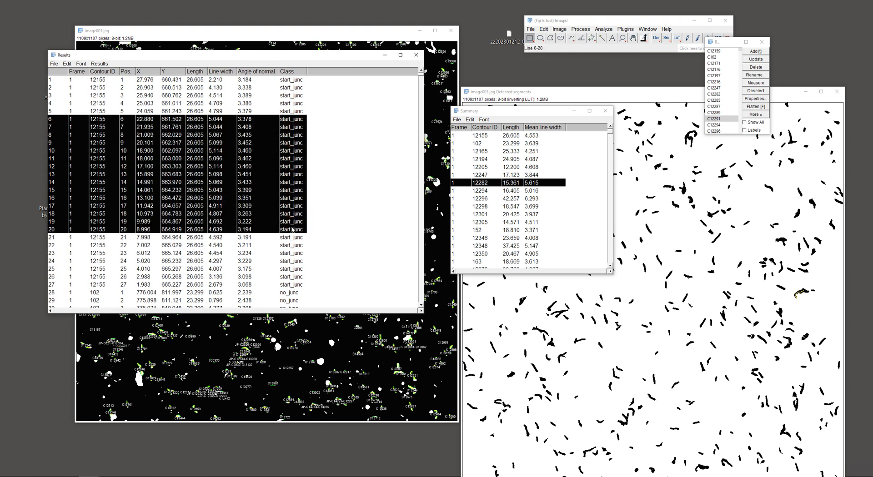
left_click_drag(257, 146, 291, 261)
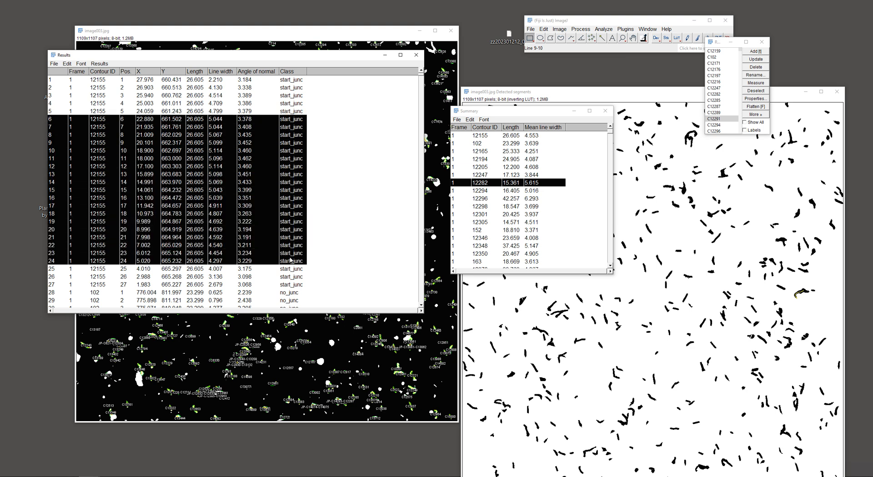
left_click(278, 87)
left_click(227, 152)
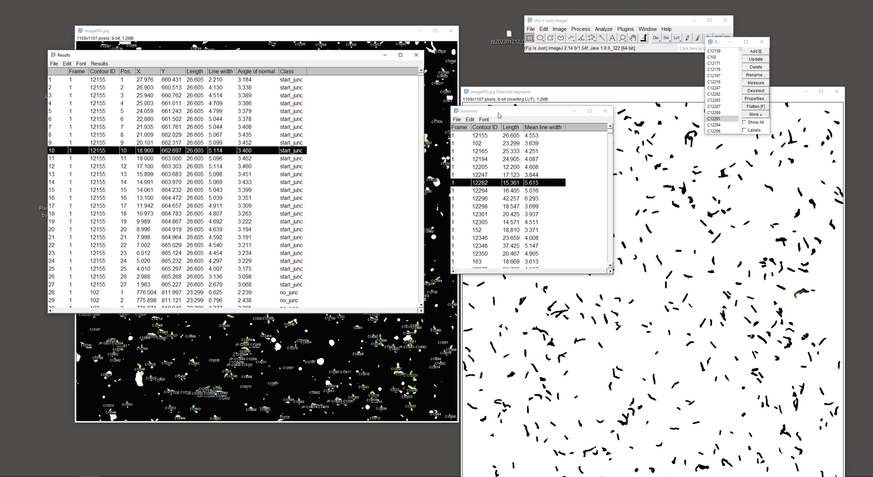
Examine the length and mean line width of the contours in the Summary table, and close the table
left_click_drag(498, 115, 300, 30)
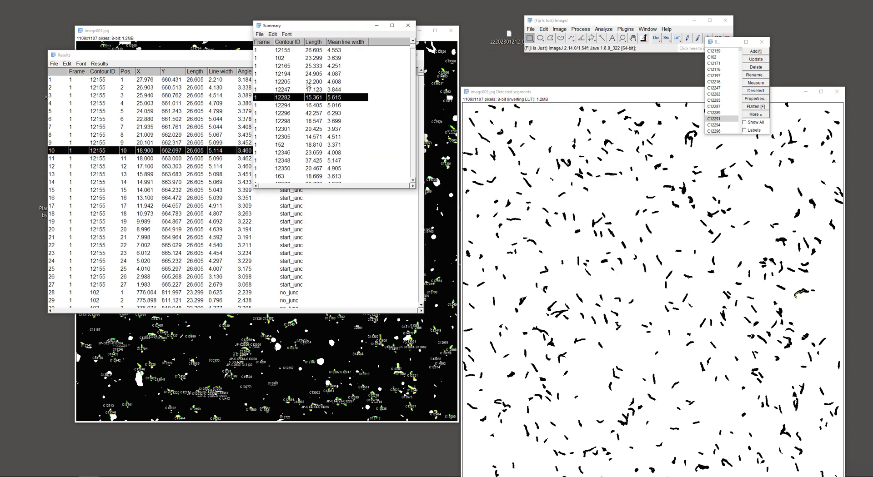
left_click_drag(318, 51, 338, 85)
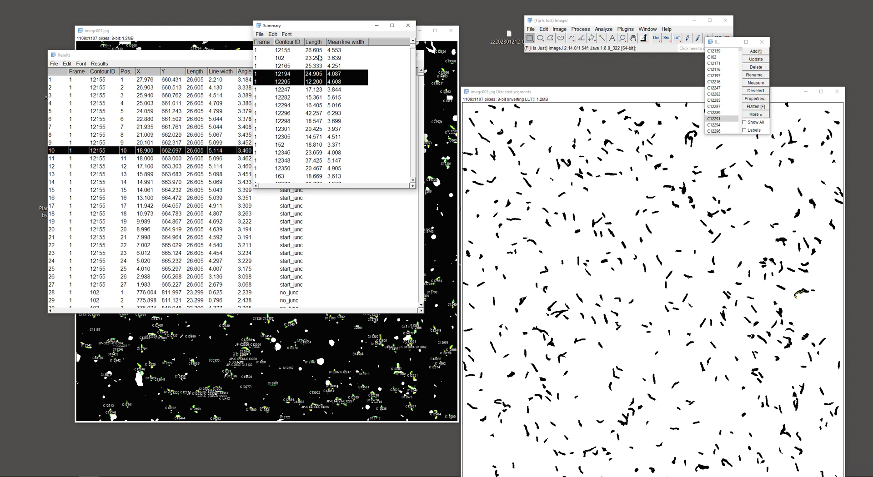
left_click_drag(319, 58, 336, 228)
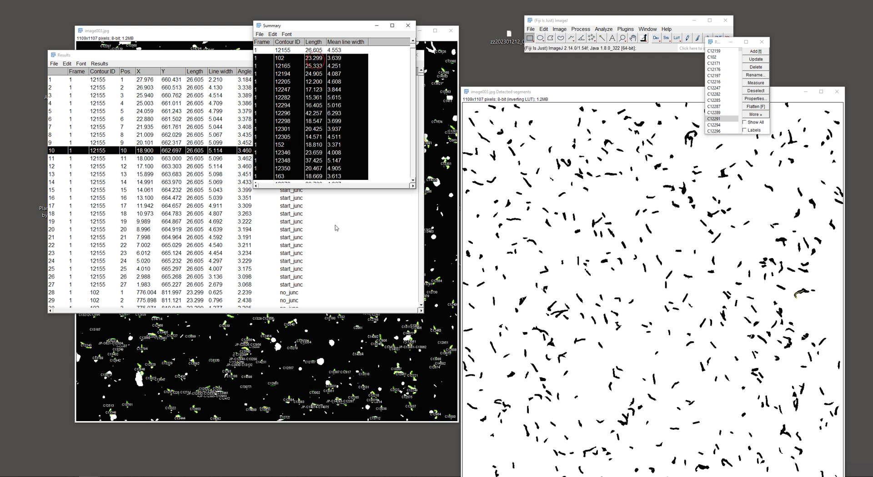
left_click(407, 25)
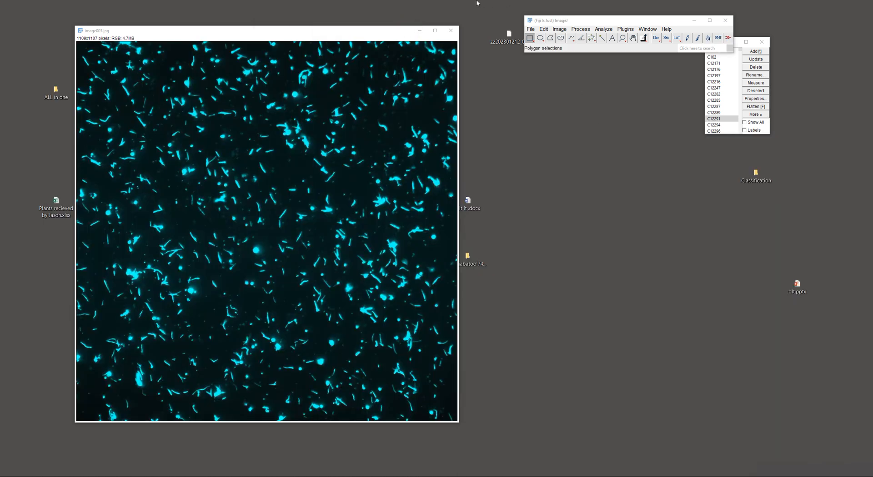
Convert the original fluorescence image to 8-bit and make it binary
left_click(559, 28)
mouse_move(606, 38)
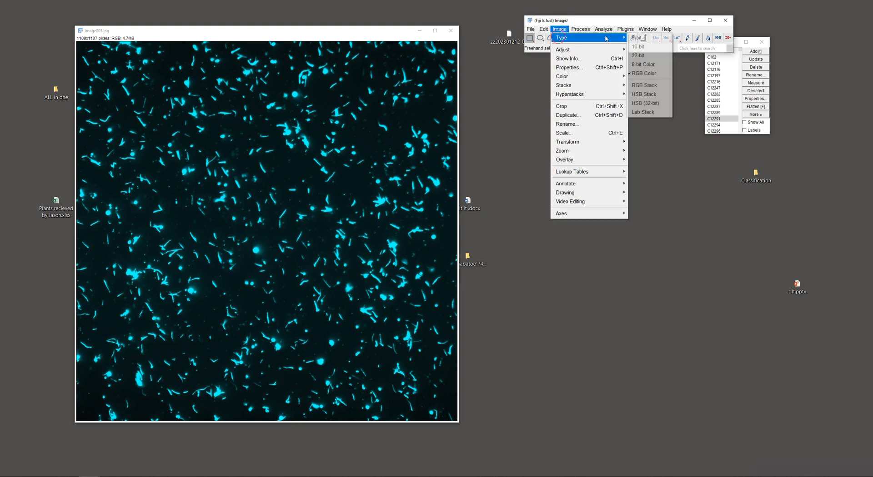
left_click(638, 38)
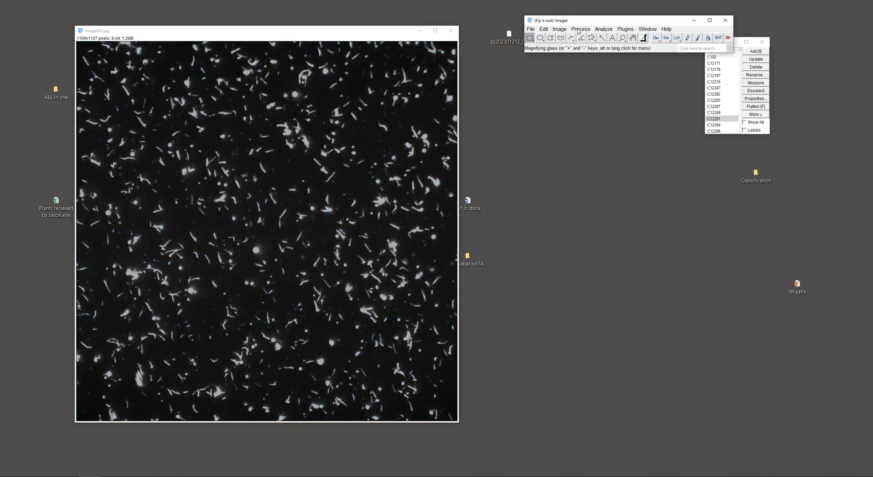
left_click(578, 31)
mouse_move(585, 101)
left_click(668, 99)
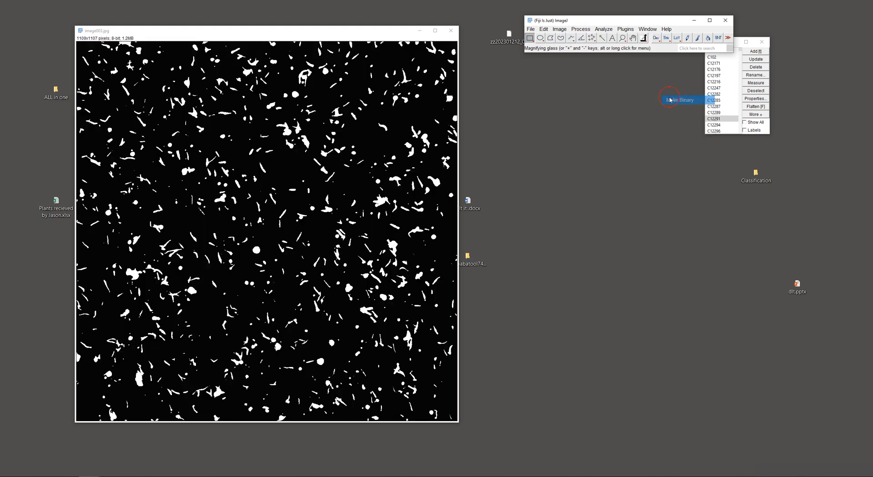
Skeletonize the binary image with Skeletonize (2D/3D) and frame a filament near its upper-left corner with a small rectangle
left_click(624, 30)
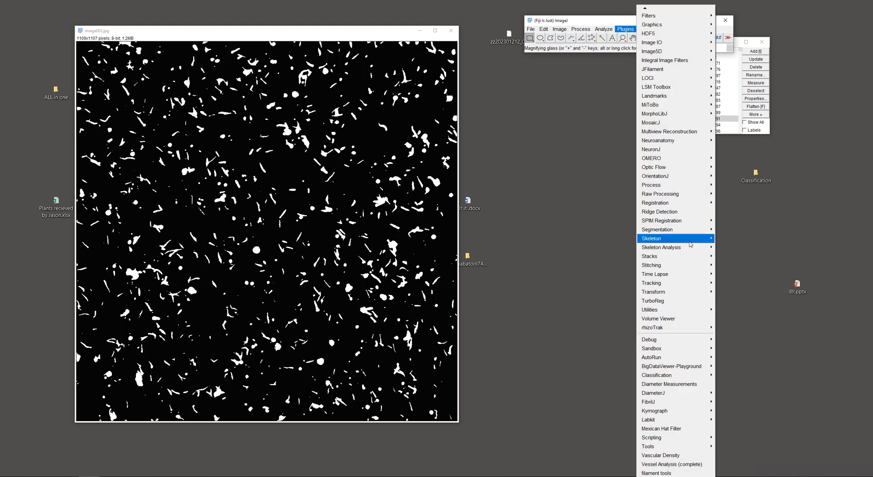
mouse_move(685, 238)
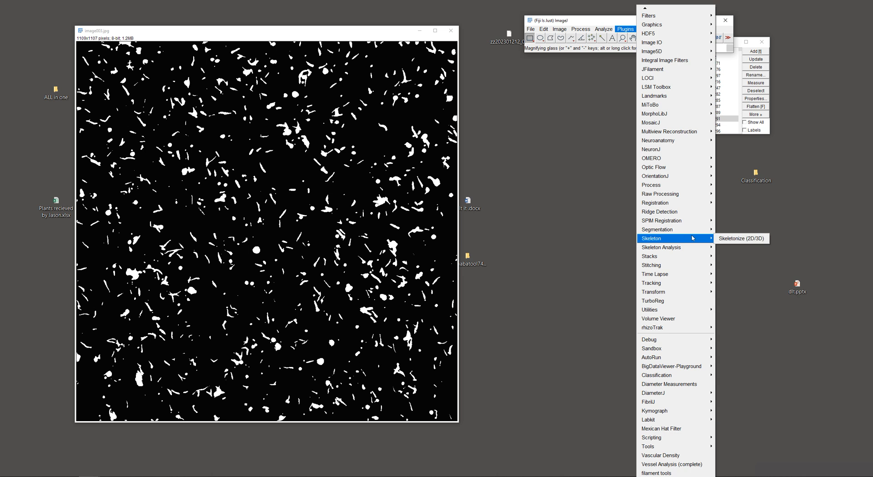
left_click(739, 238)
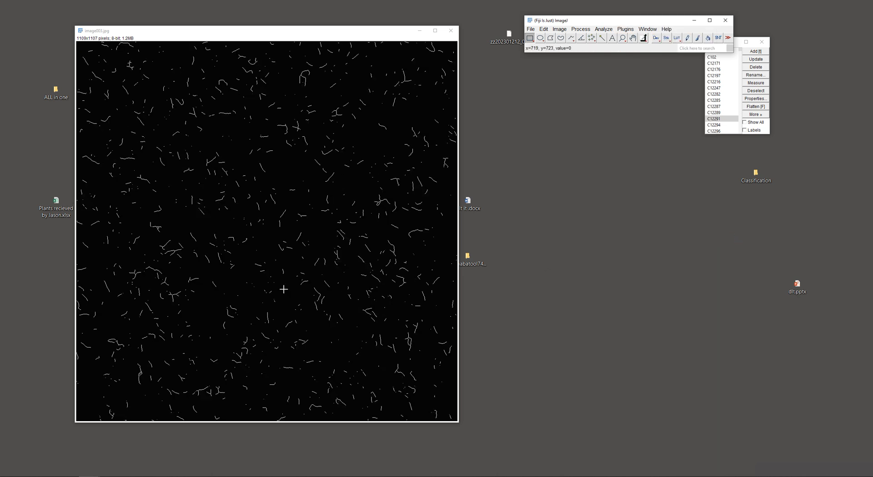
left_click_drag(209, 34, 226, 33)
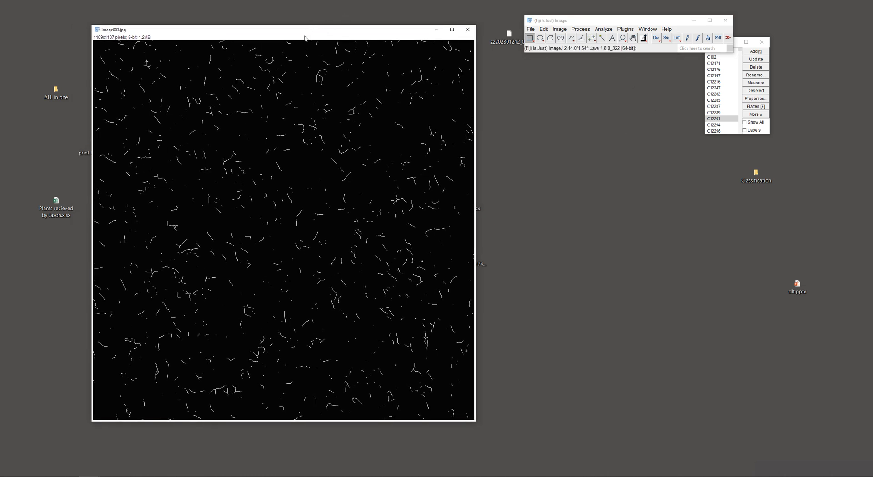
left_click_drag(273, 25, 257, 19)
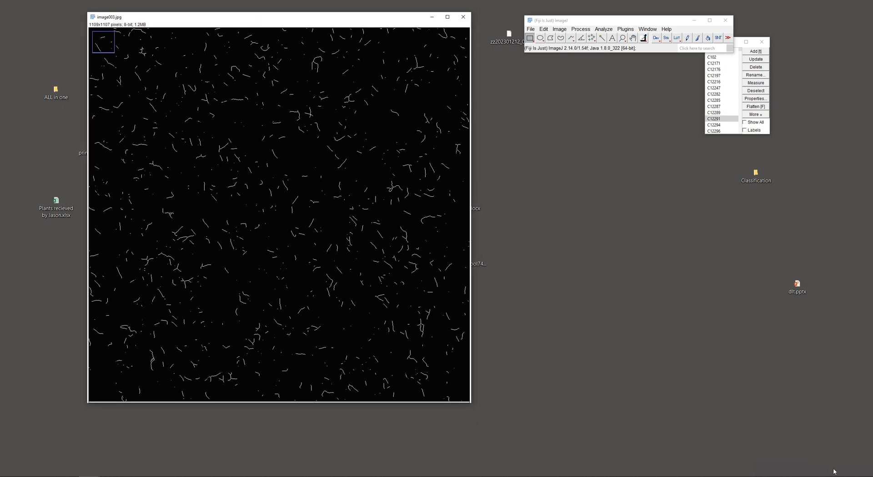
Apply Make Binary to the skeletonized image
left_click(560, 31)
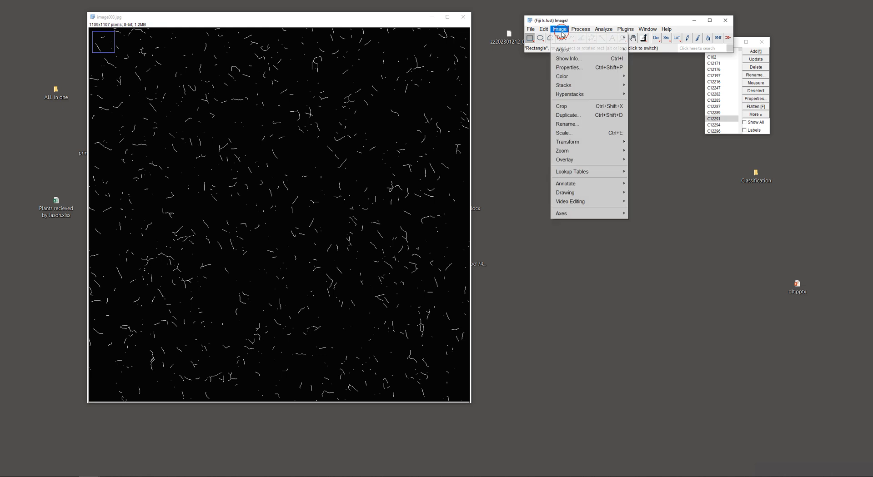
mouse_move(575, 31)
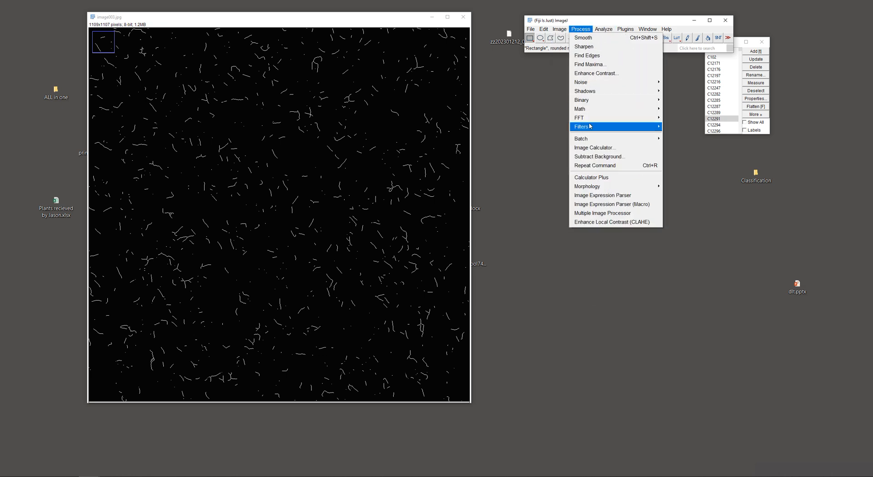
mouse_move(591, 103)
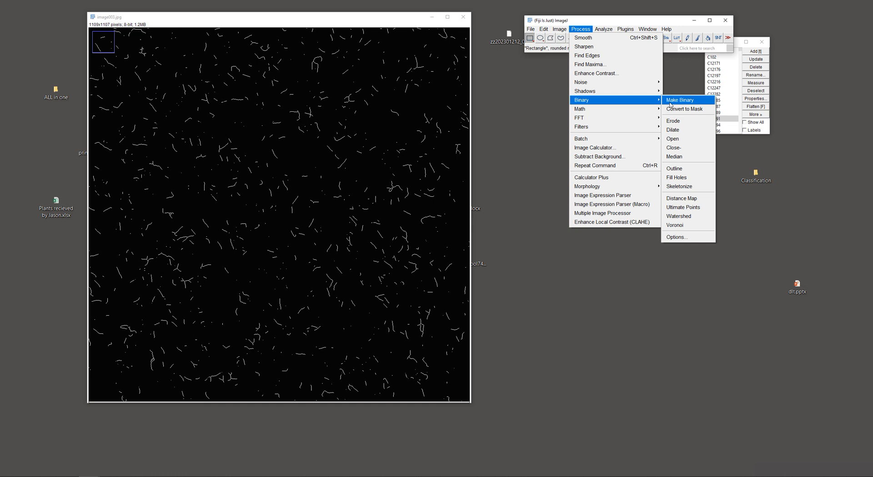
left_click(669, 100)
Start Ridge Detection on the skeletonized image and preview the detected lines with the existing parameters
left_click(625, 29)
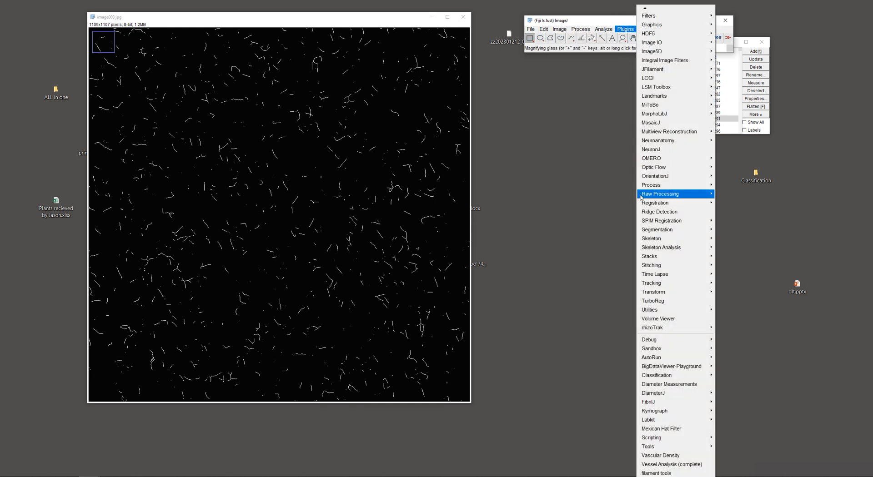
left_click(656, 213)
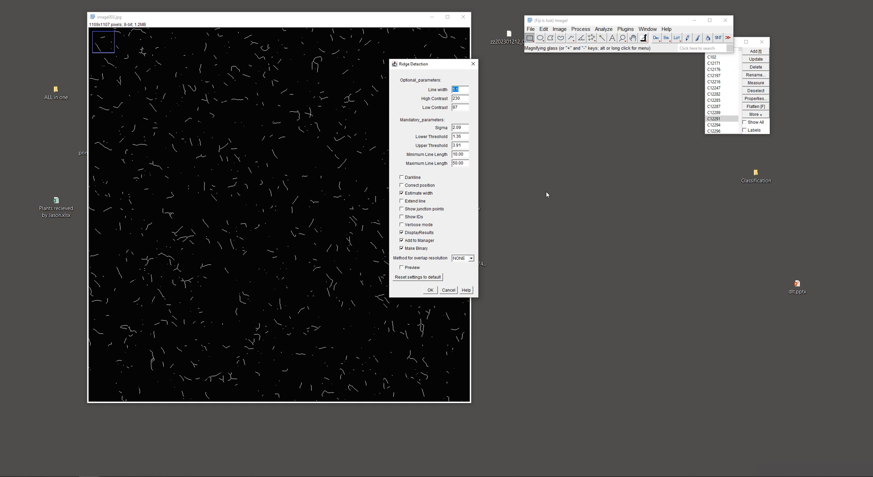
left_click_drag(402, 67, 528, 60)
left_click(529, 262)
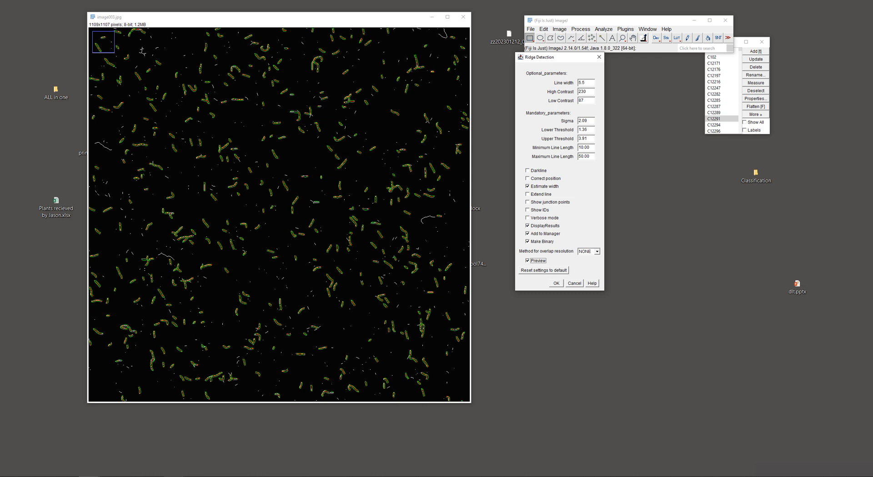
mouse_move(175, 476)
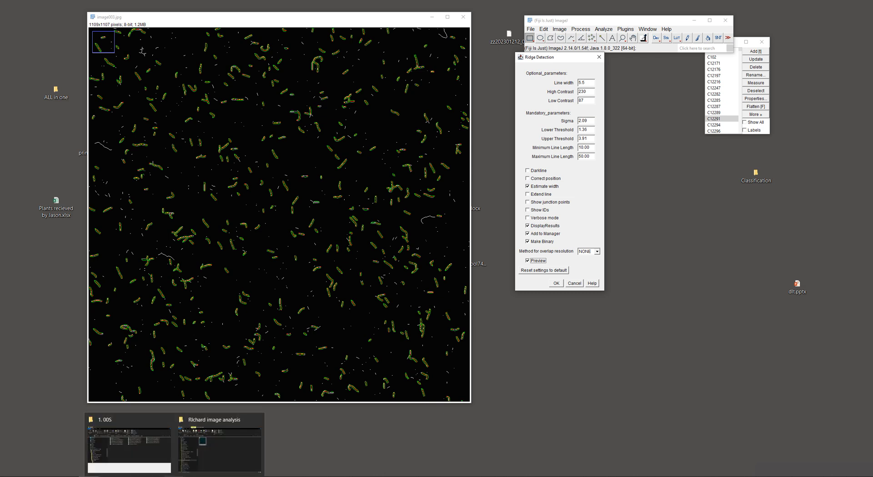
left_click(212, 457)
mouse_move(176, 475)
left_click(214, 443)
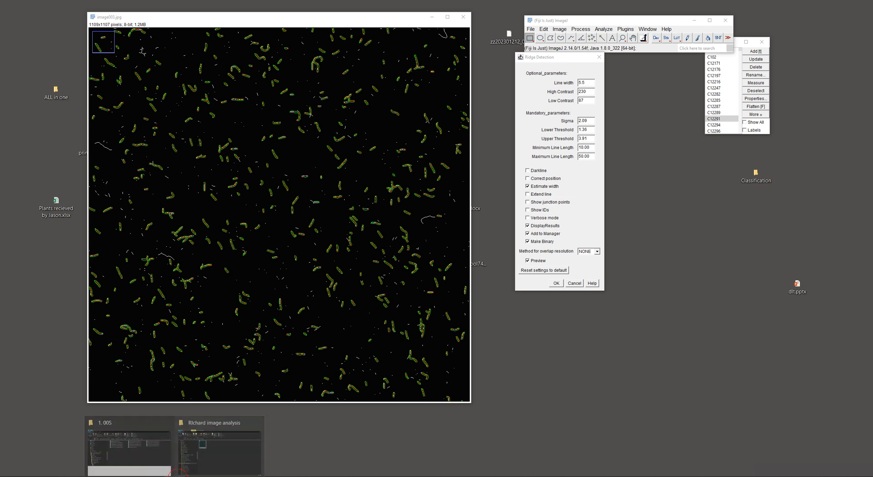
left_click(198, 439)
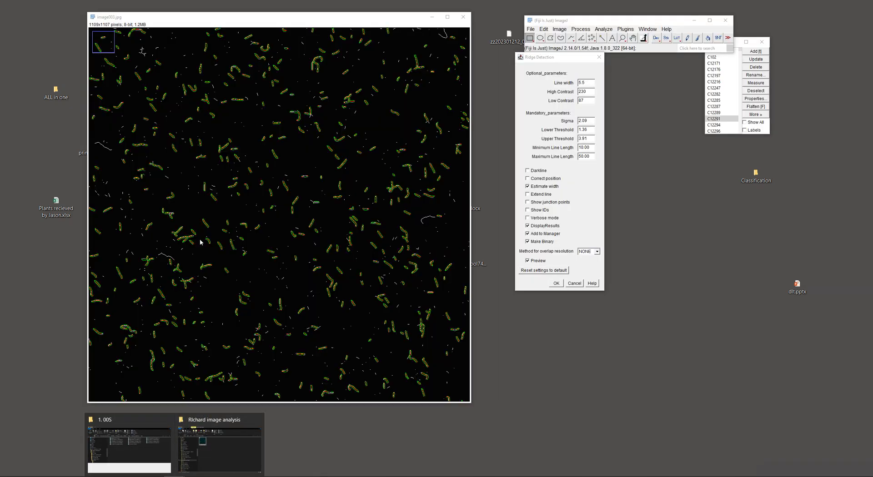
Run the ridge detection, spread out the result tables and review the contour lengths and mean line widths in the Summary table
left_click(556, 284)
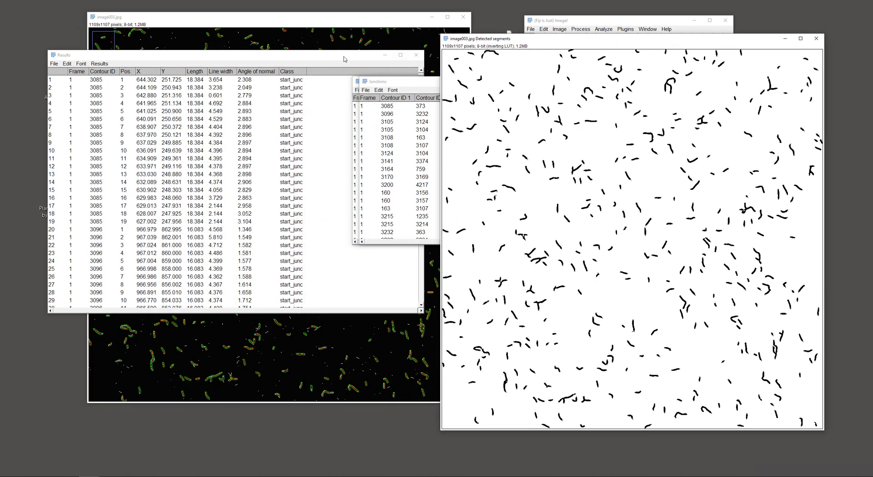
left_click_drag(256, 59, 647, 79)
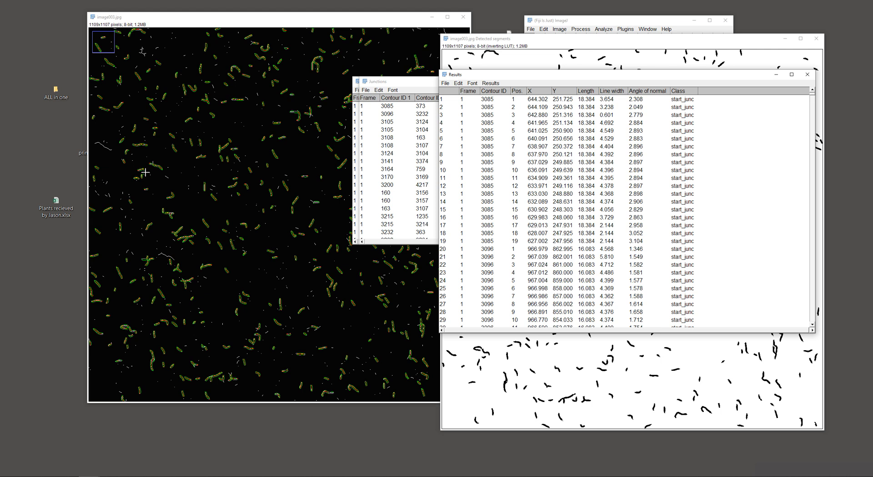
left_click_drag(413, 82, 364, 141)
left_click_drag(374, 82, 200, 78)
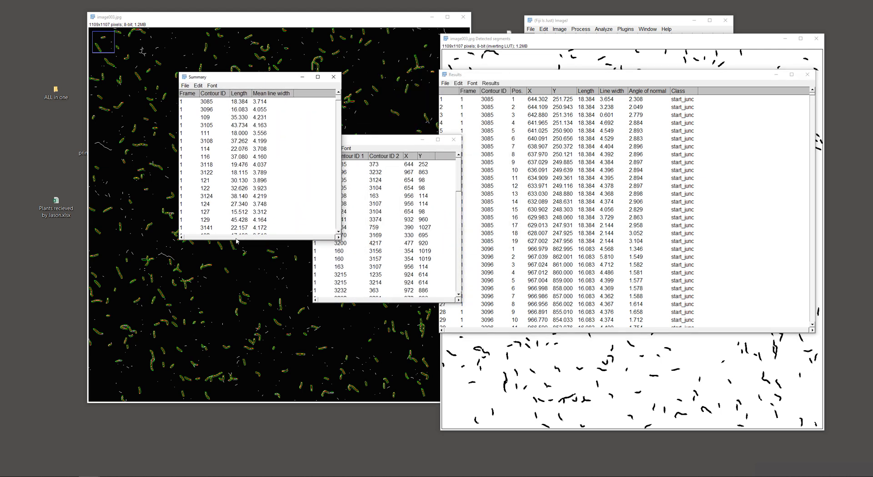
scroll(239, 206, "down", 10)
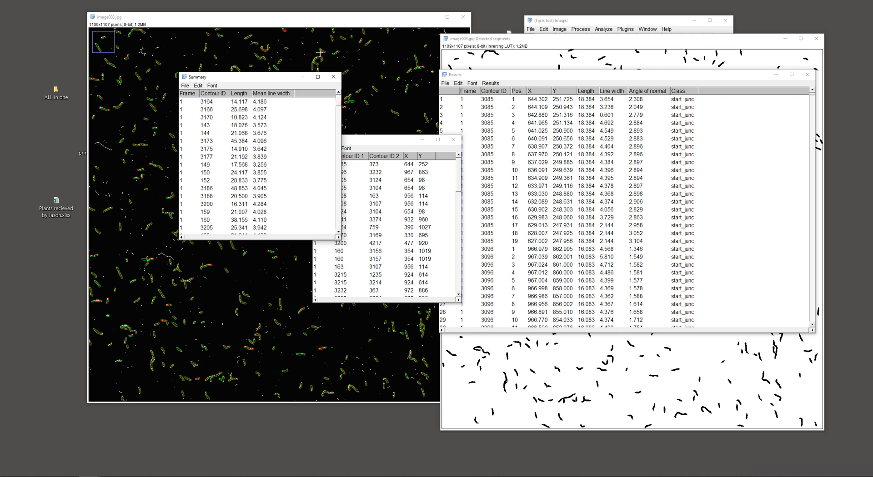
Close the Summary, Junctions and Results tables without saving the measurements, and close the detected segments image
left_click(332, 77)
left_click(452, 139)
left_click_drag(613, 77, 523, 97)
left_click(718, 92)
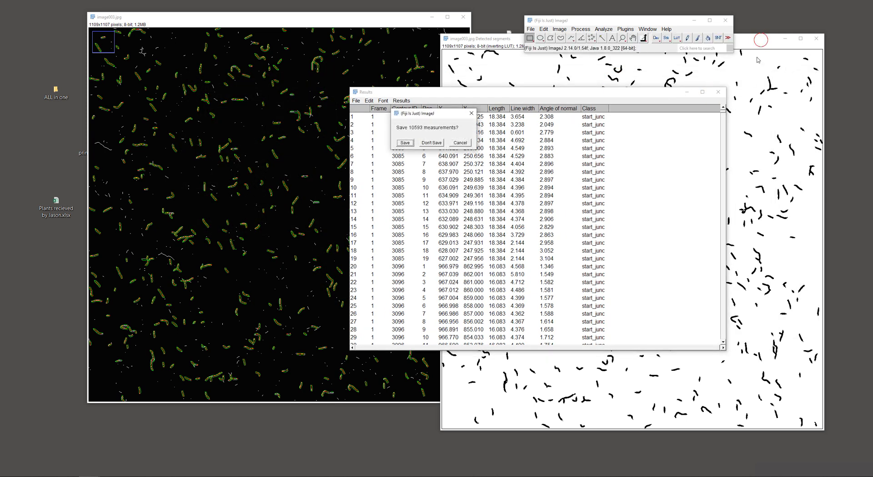
left_click(431, 143)
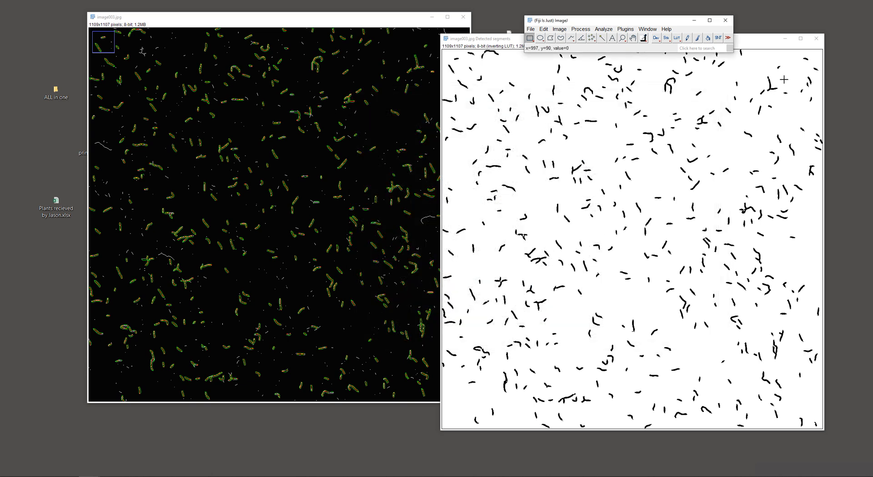
left_click(772, 47)
left_click(815, 39)
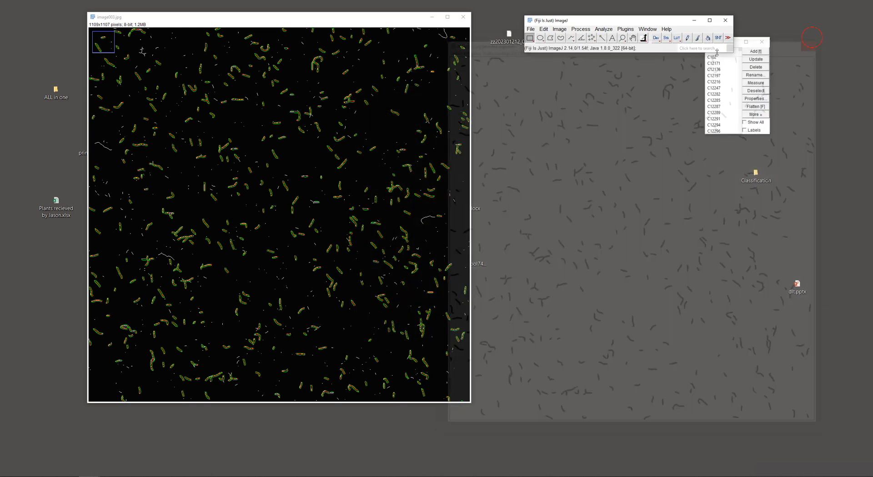
Reopen the original fluorescence image from its folder and place it beside the skeleton image to compare the filaments
left_click_drag(0, 146, 590, 37)
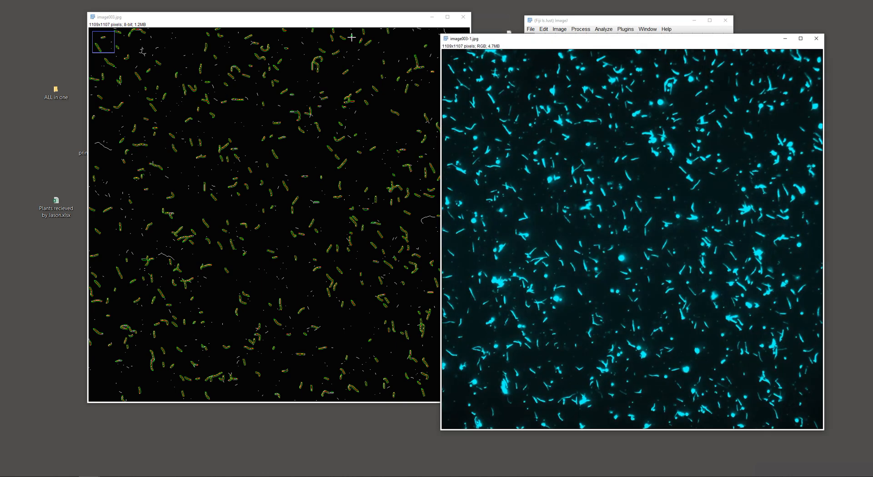
left_click_drag(338, 25, 317, 47)
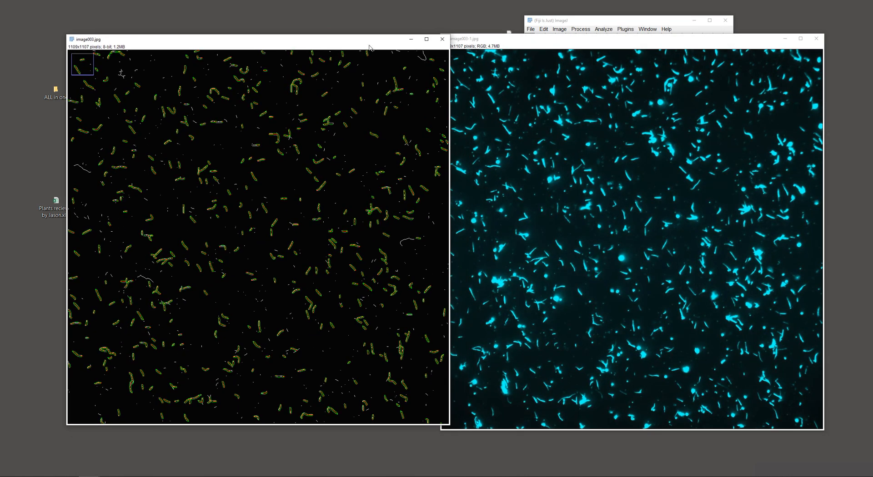
left_click_drag(534, 36, 352, 33)
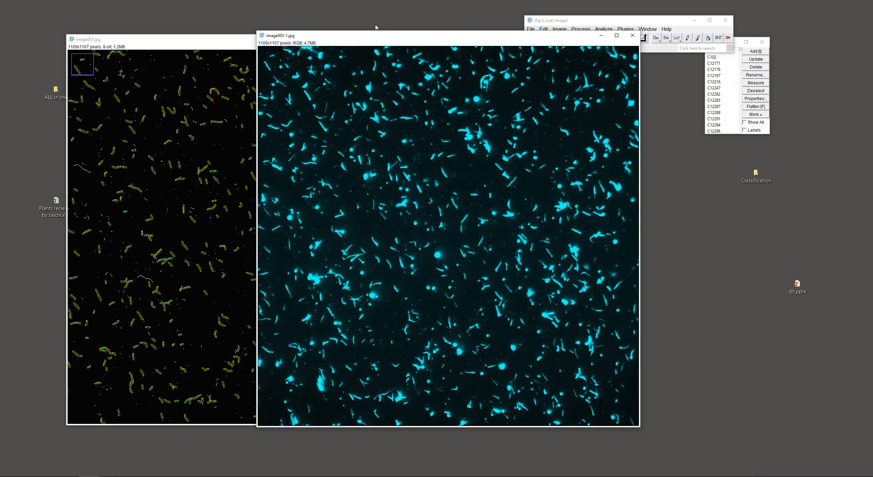
left_click_drag(367, 35, 392, 28)
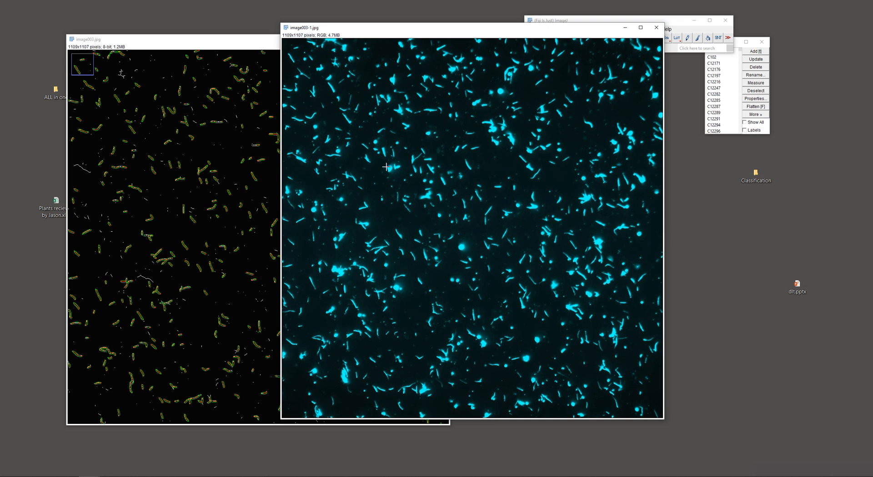
left_click_drag(454, 27, 312, 25)
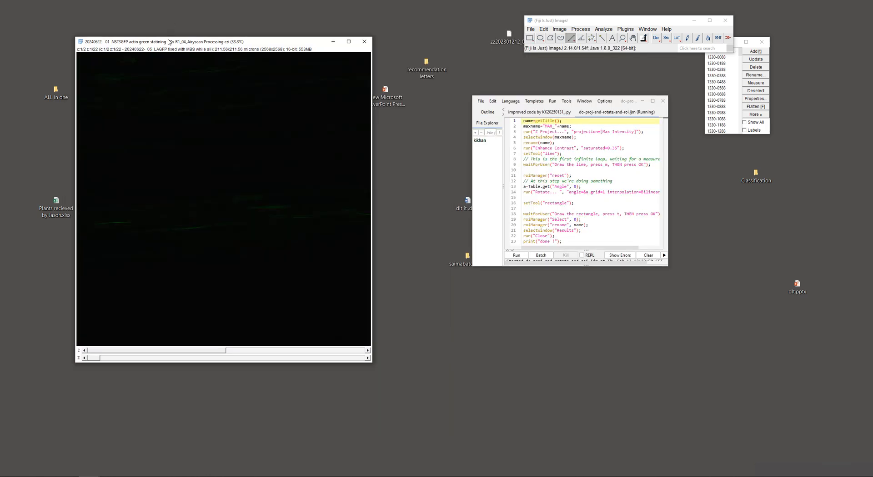
Close the extra window of the Airyscan actin image and run the do-proj-and-rotate-and-roi.ijm macro on the remaining stack
left_click_drag(168, 42, 224, 181)
left_click(364, 41)
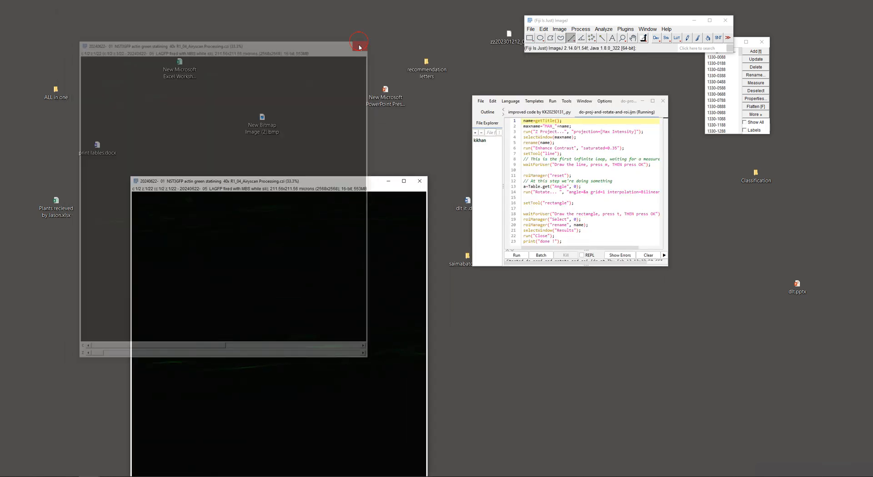
left_click_drag(307, 181, 241, 37)
left_click(517, 255)
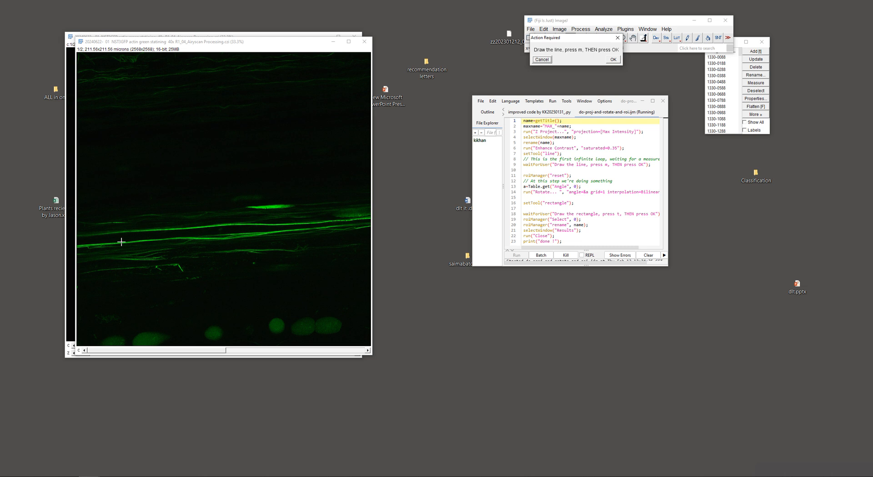
Draw a straight line along the bright central filaments, measure it and let the macro continue with the rotation; move the Results table aside
left_click_drag(126, 240, 284, 229)
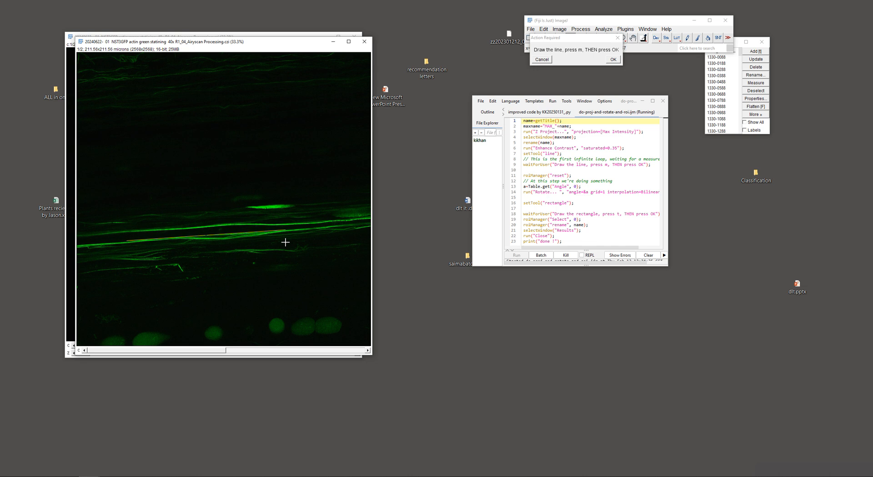
key("m")
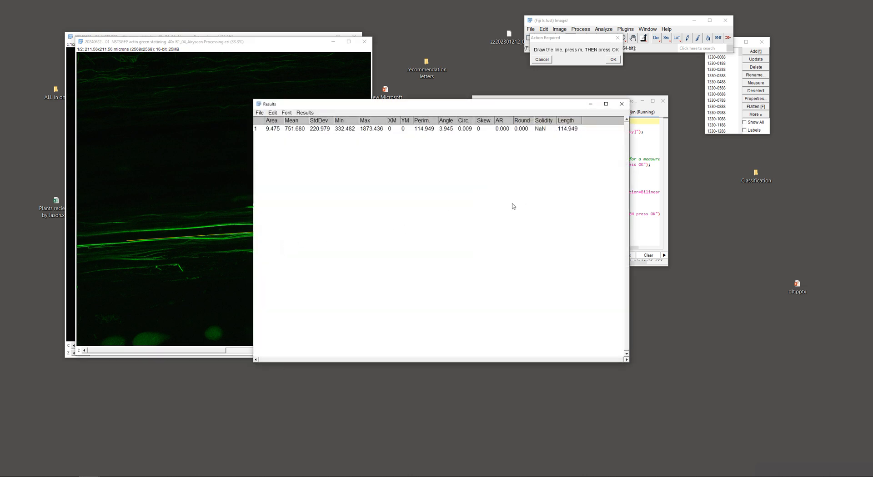
left_click(612, 60)
left_click_drag(496, 109, 595, 255)
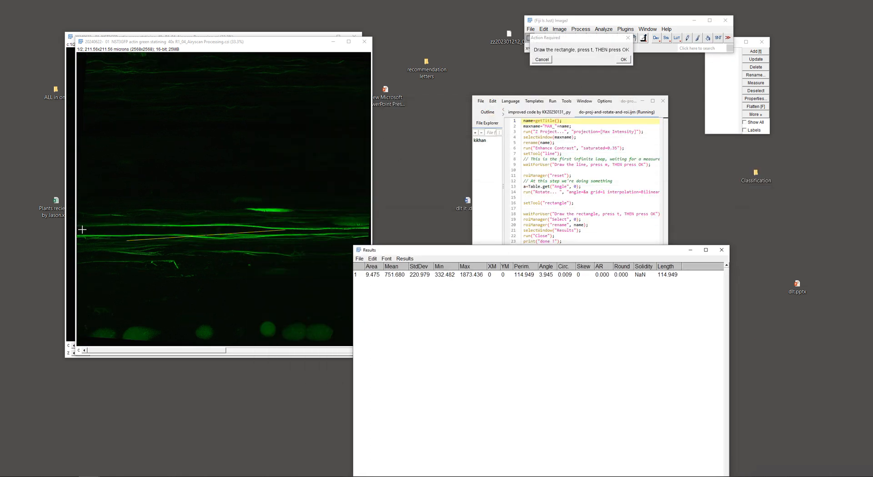
Clear the line selection from the rotated projection and close the Results table without saving the measurement
left_click(309, 204)
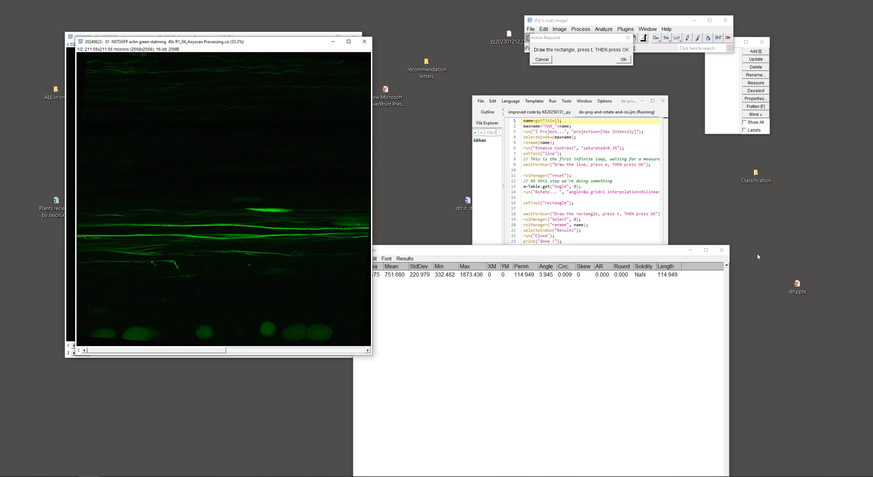
left_click(721, 250)
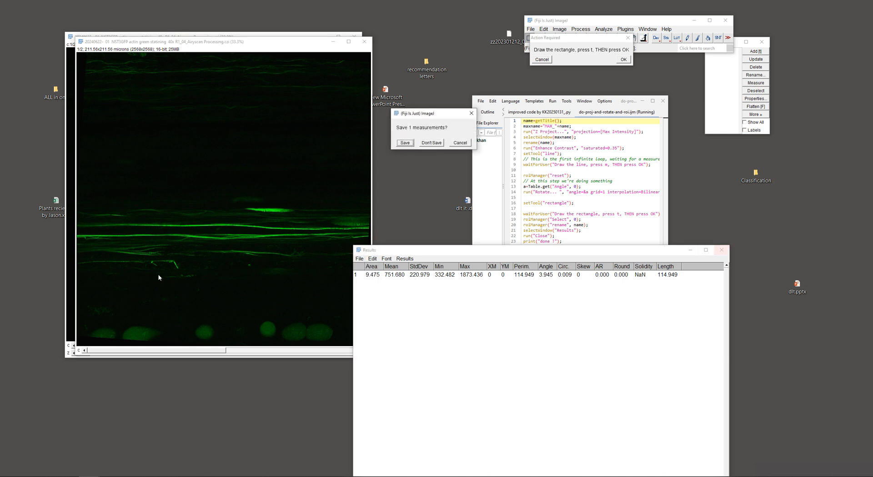
left_click(425, 143)
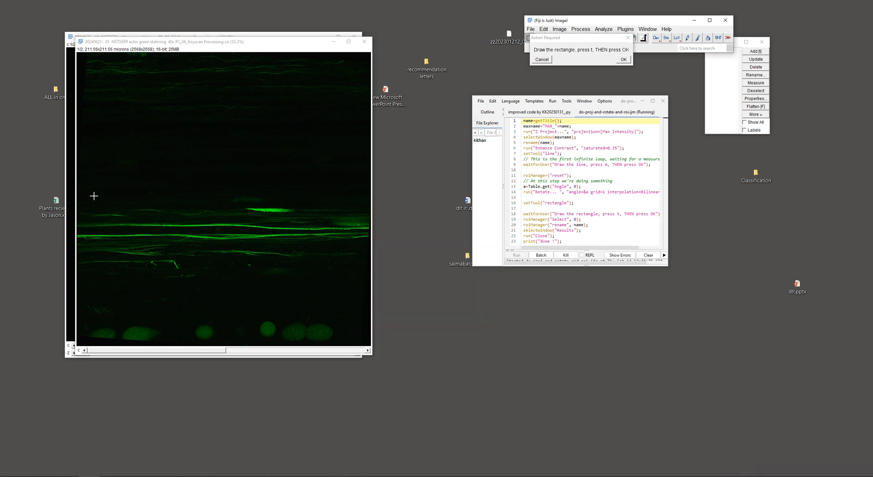
Draw a wide, flat rectangle around the central filament bundle, fit its height to the filaments and add it to the ROI Manager
left_click_drag(81, 206, 365, 263)
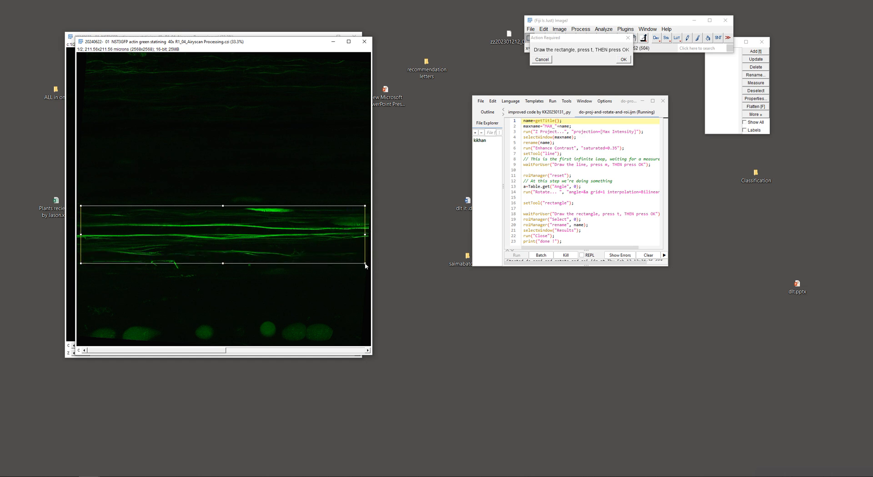
left_click_drag(310, 246, 310, 251)
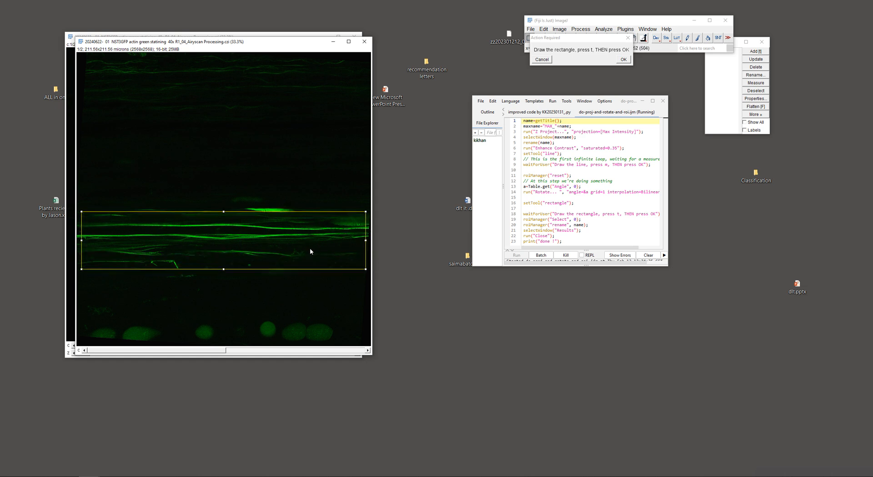
mouse_move(223, 269)
left_mouse_down()
mouse_move(249, 244)
mouse_move(222, 258)
left_mouse_up()
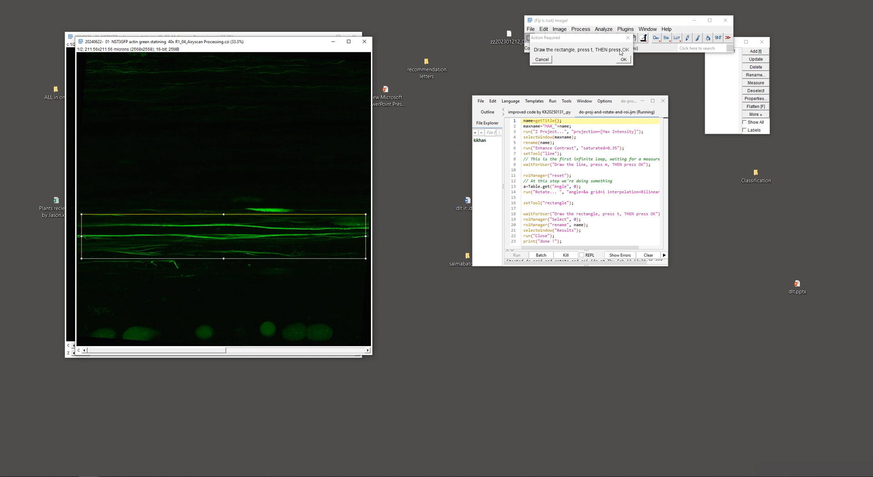
Move the ROI Manager aside, continue the paused macro so it renames the rectangle ROI, and dismiss the macro error
left_click(724, 72)
left_click(717, 42)
left_click_drag(717, 43, 733, 70)
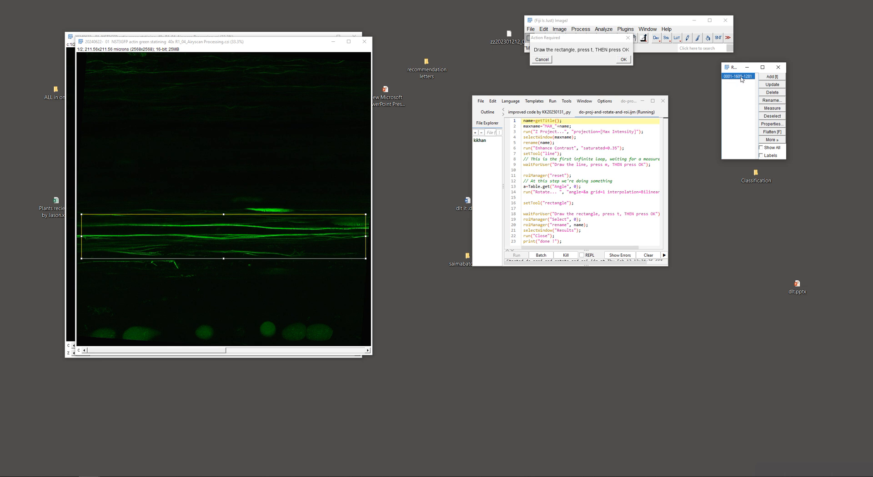
left_click(623, 60)
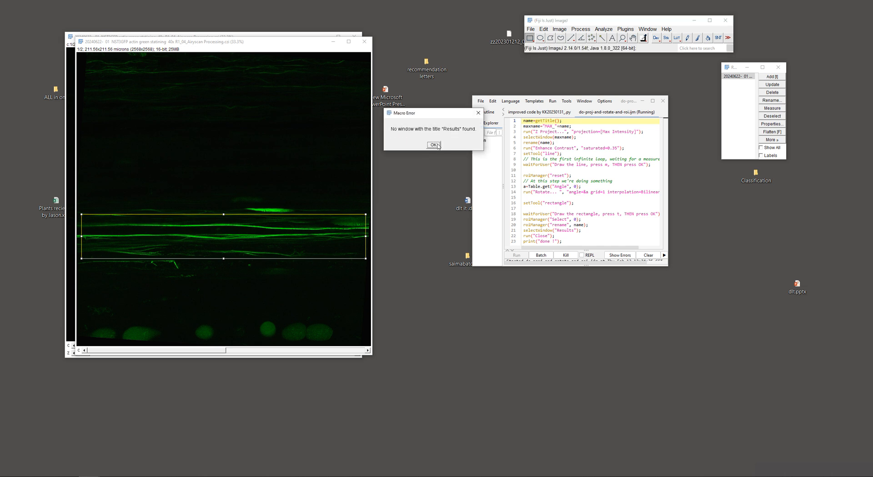
left_click(434, 145)
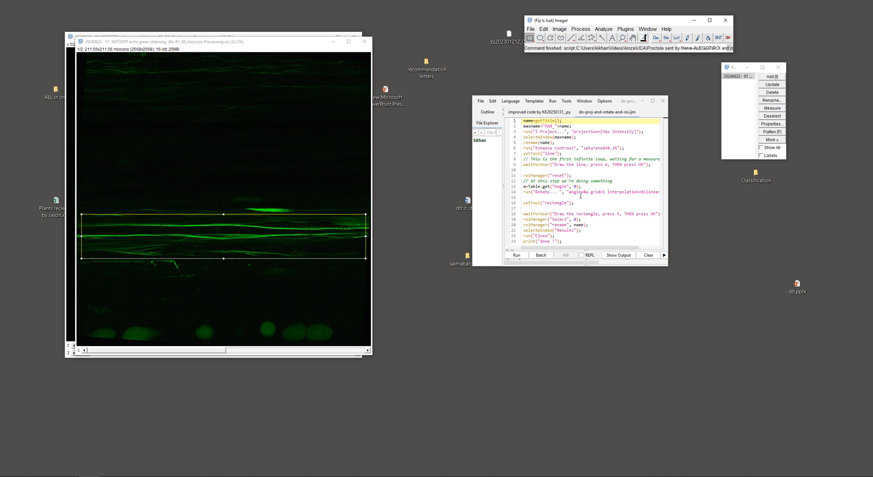
Select the stored ROI on the rotated projection, close the original Airyscan stack and place the projection window clear of the script editor
left_click(740, 76)
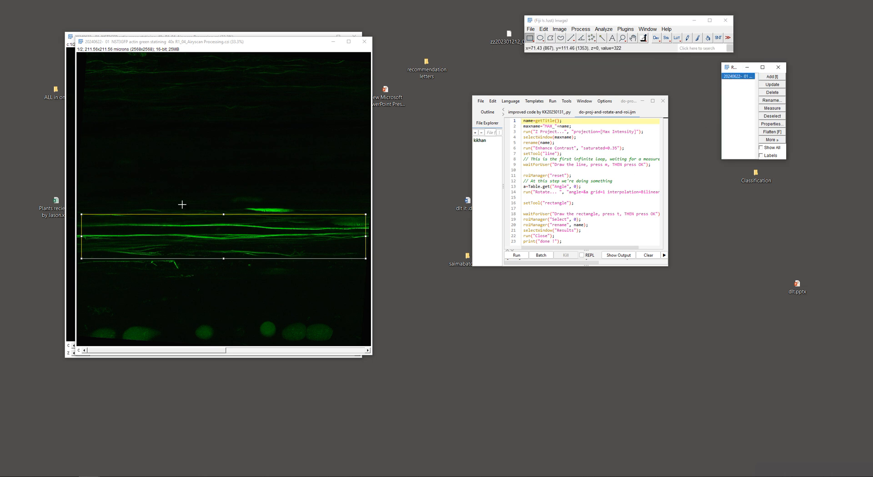
left_click_drag(190, 42, 363, 73)
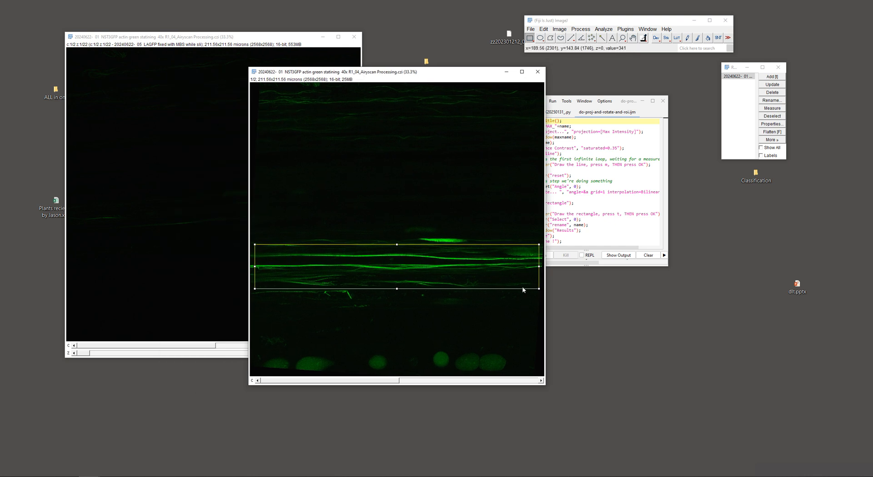
left_click(354, 37)
left_click_drag(385, 74, 169, 44)
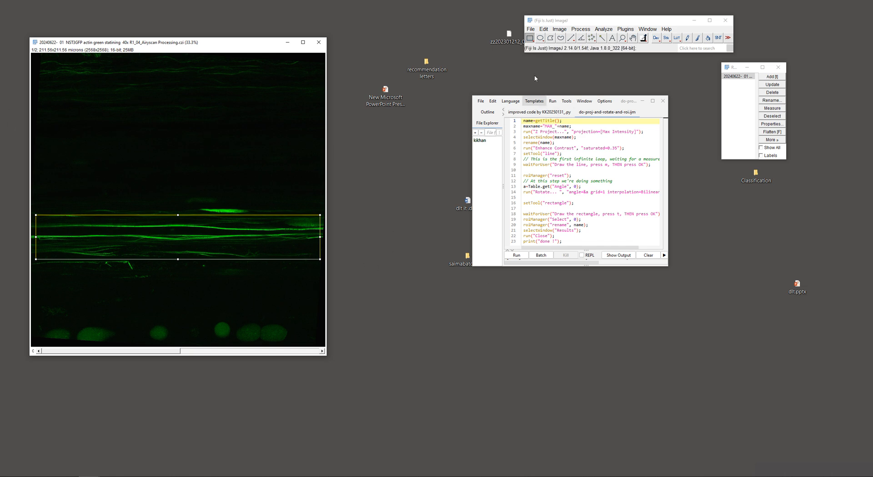
Run the script improved code by KK20250131_.py on the rectangle ROI with a small ROI side length of 100 pixels
left_click(539, 111)
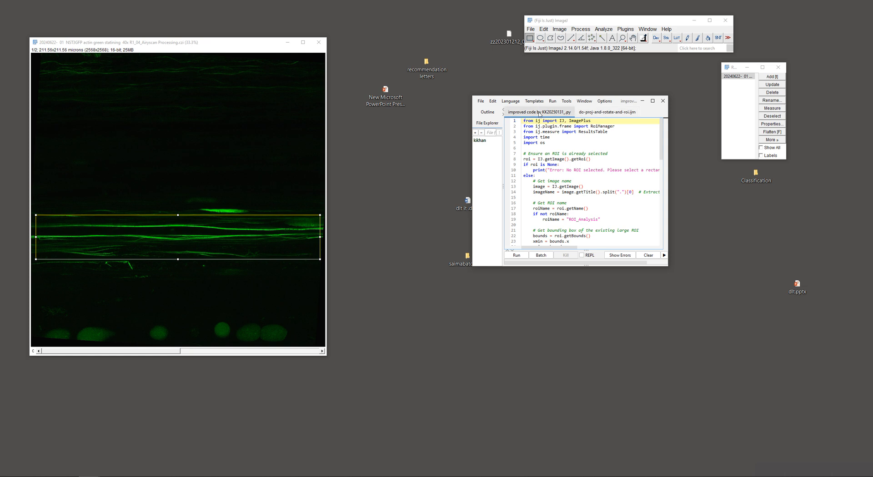
left_click(515, 257)
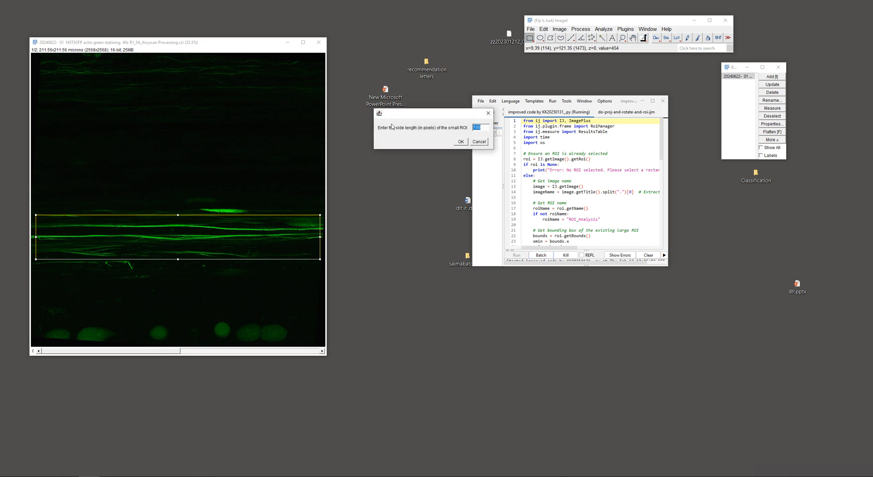
left_click_drag(414, 114, 391, 125)
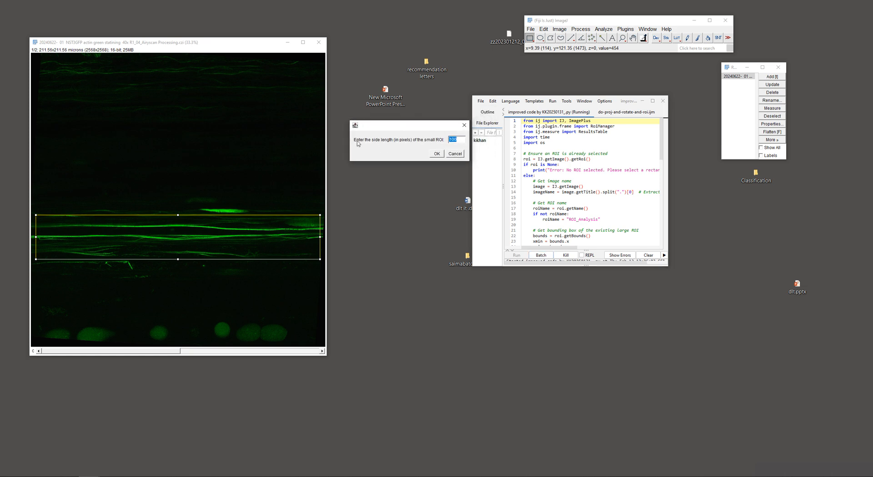
left_click(436, 154)
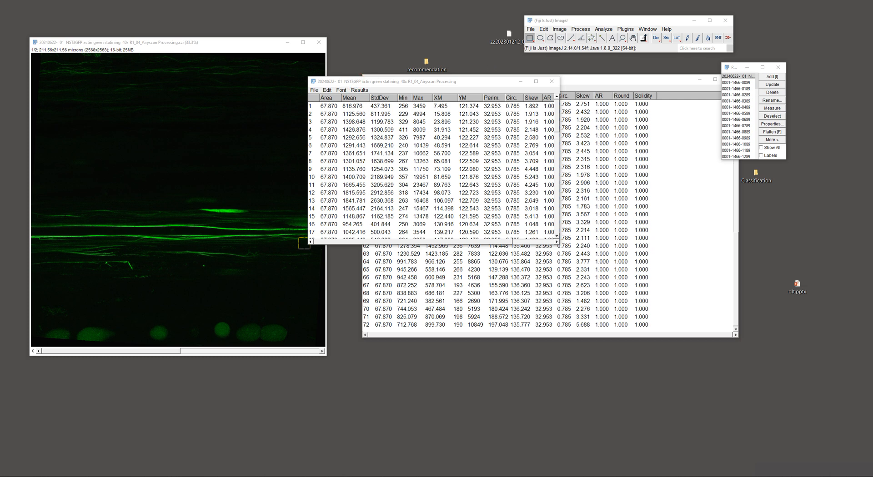
Move and enlarge the measurement table named after the image and look through the mean values of the small ROIs
left_click(401, 84)
left_click_drag(403, 84, 472, 63)
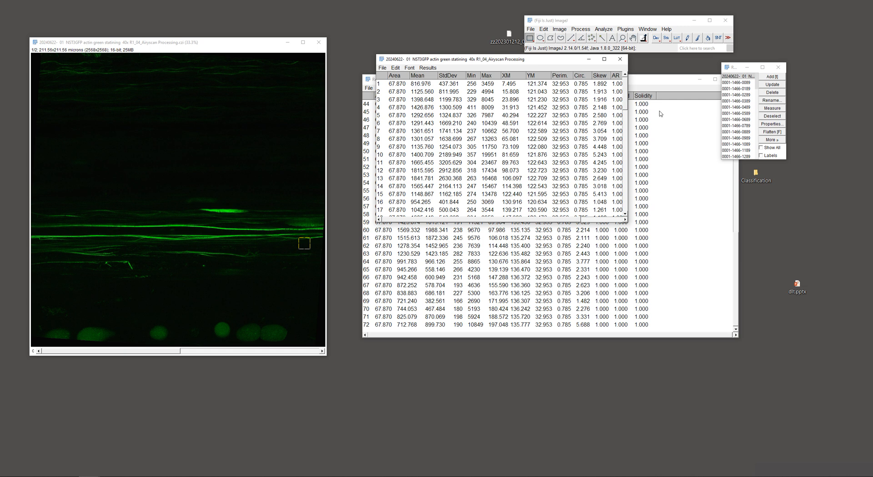
left_click_drag(625, 97, 624, 71)
left_click_drag(629, 223, 772, 350)
scroll(429, 132, "down", 2)
scroll(429, 131, "down", 11)
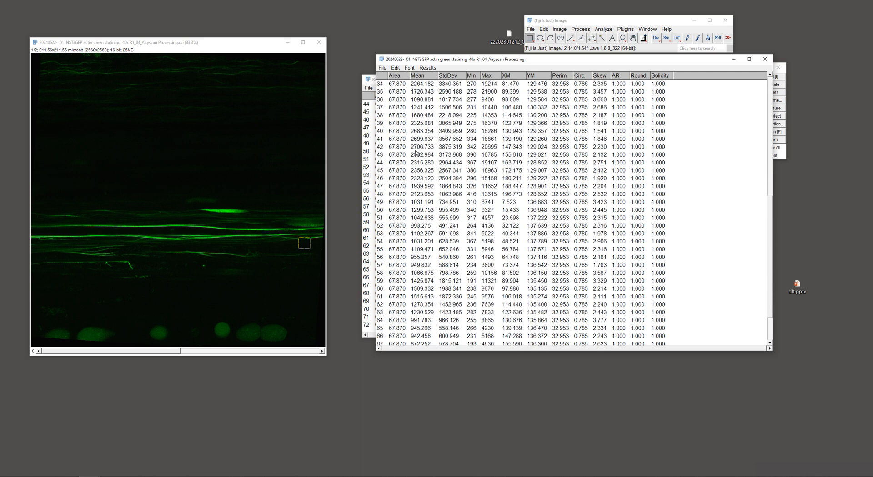
scroll(412, 156, "down", 1)
scroll(414, 153, "up", 9)
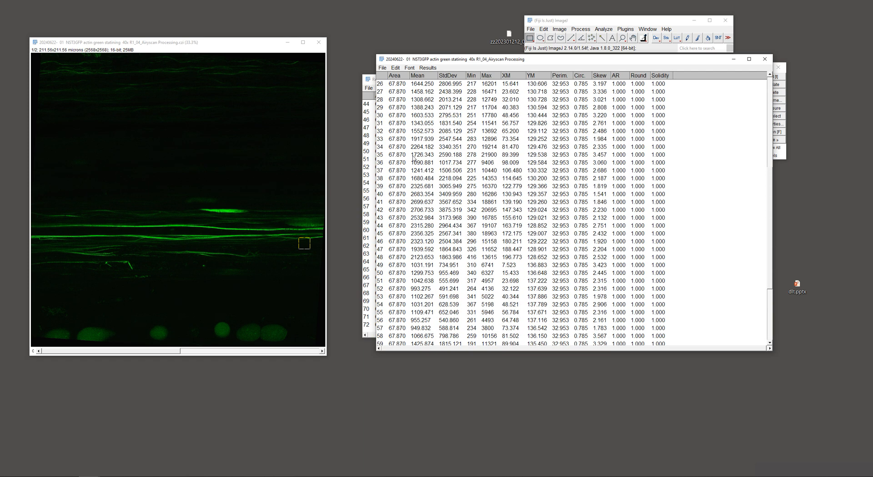
scroll(415, 150, "up", 2)
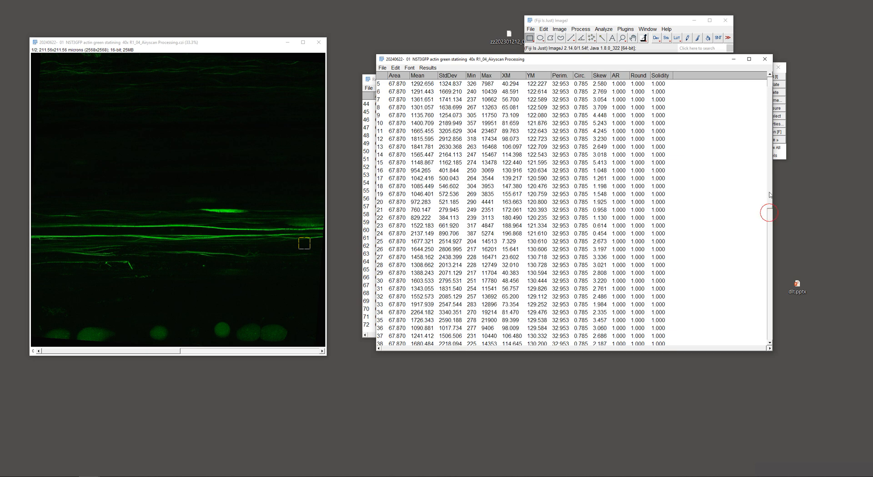
scroll(757, 82, "up", 2)
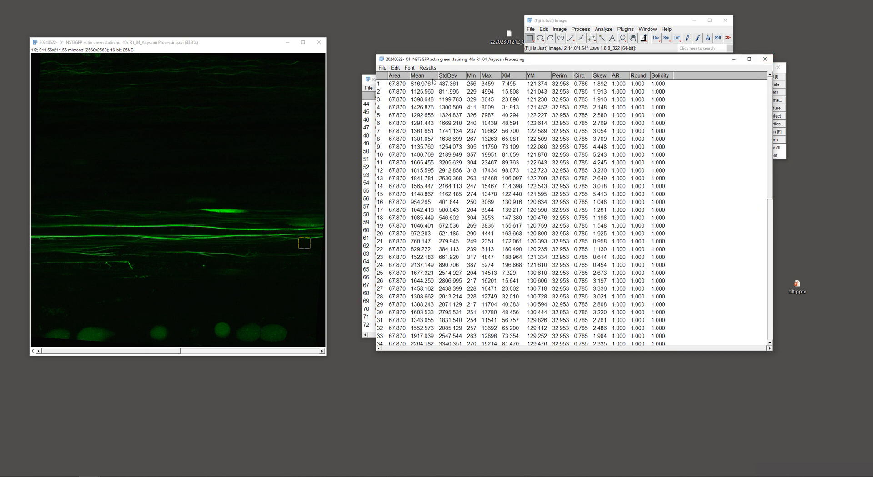
Sort the measurement table by the Mean column and check its first two rows
right_click(415, 77)
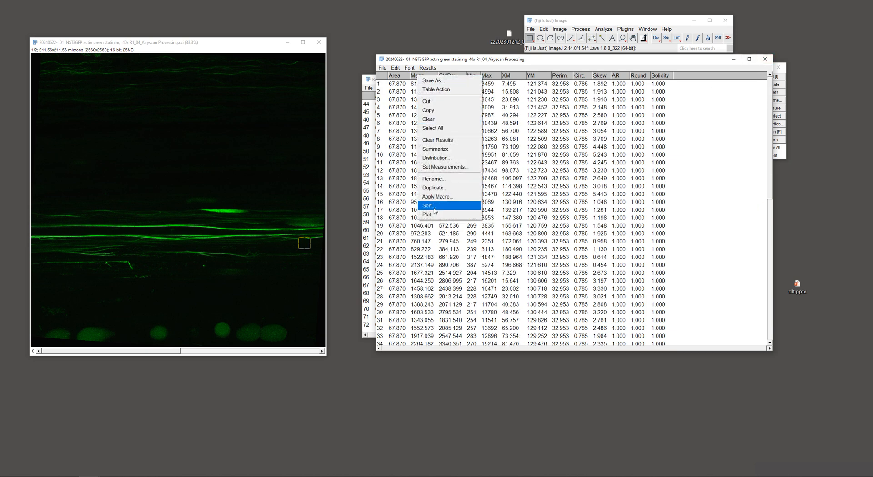
left_click(454, 210)
left_click(455, 129)
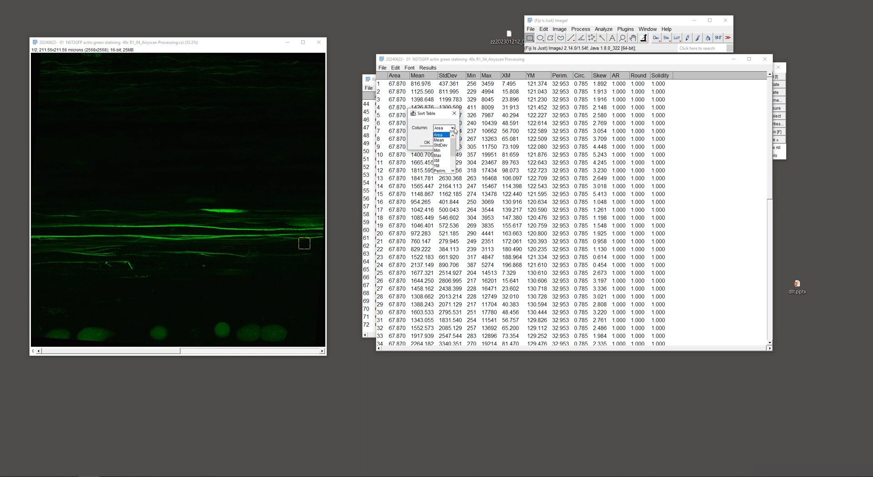
left_click(445, 141)
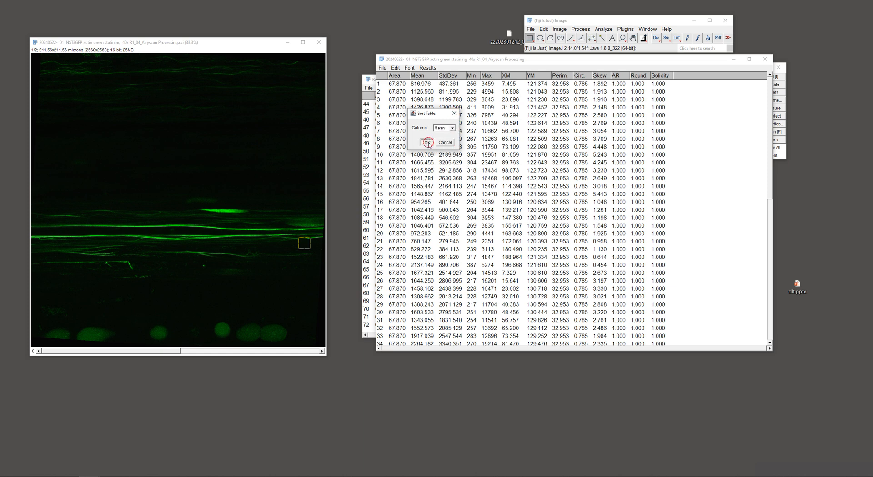
left_click(427, 143)
left_click(414, 85)
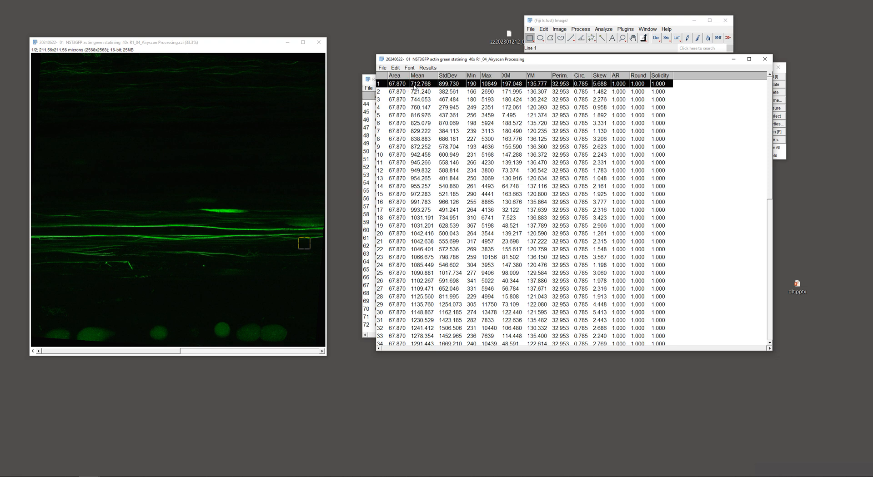
left_click(414, 92)
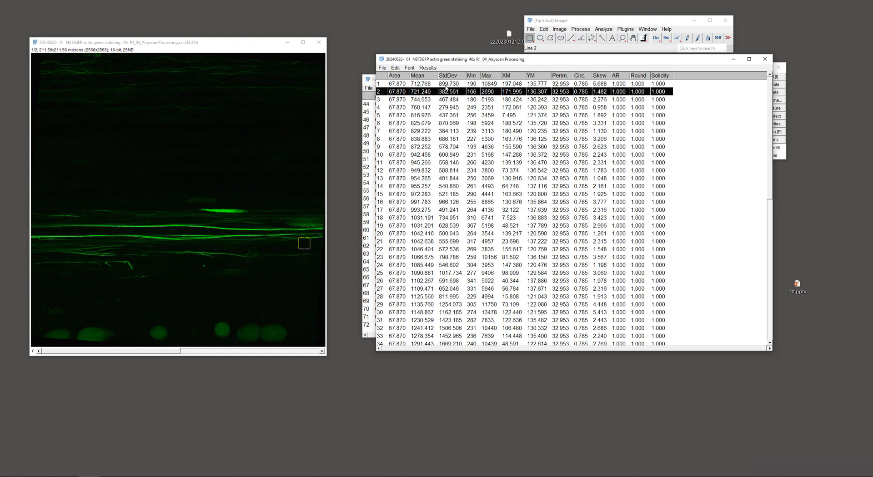
Close the sorted measurement table named after the image
left_click(478, 79)
left_click_drag(589, 64, 577, 79)
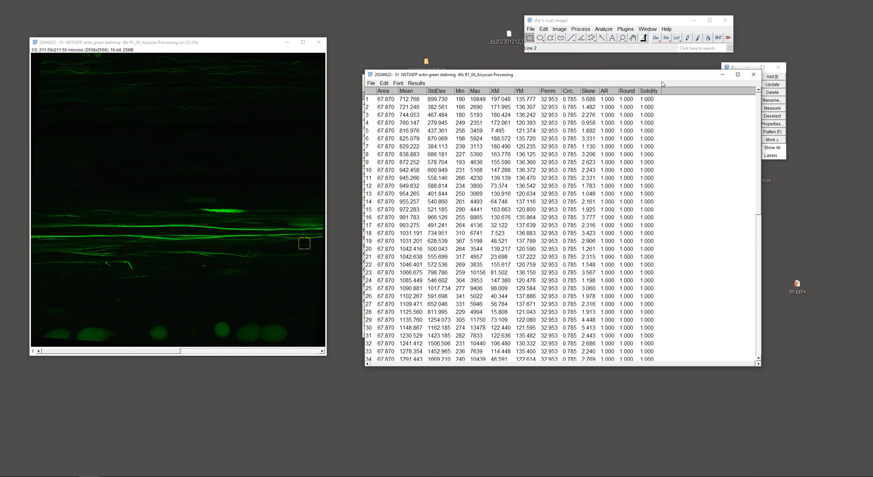
left_click(753, 74)
Open the Set Measurements options, review which measurements are enabled and close them without changes
left_click(604, 30)
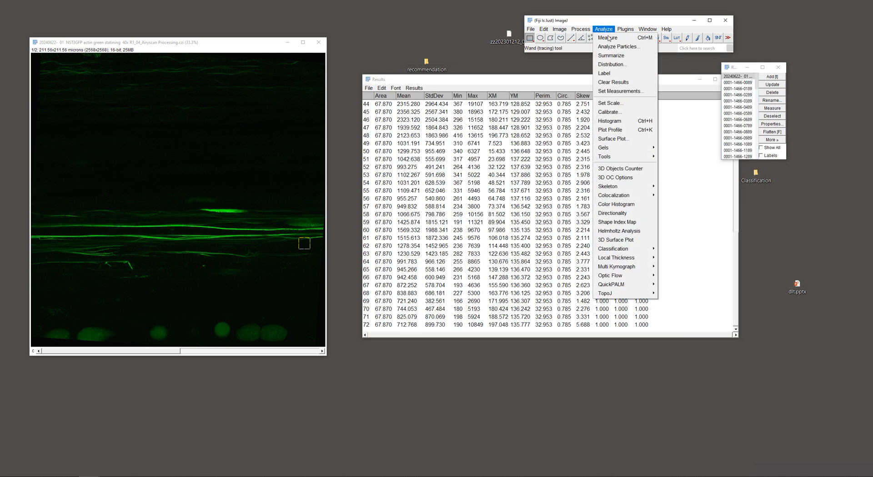
left_click(614, 91)
left_click_drag(368, 87, 504, 71)
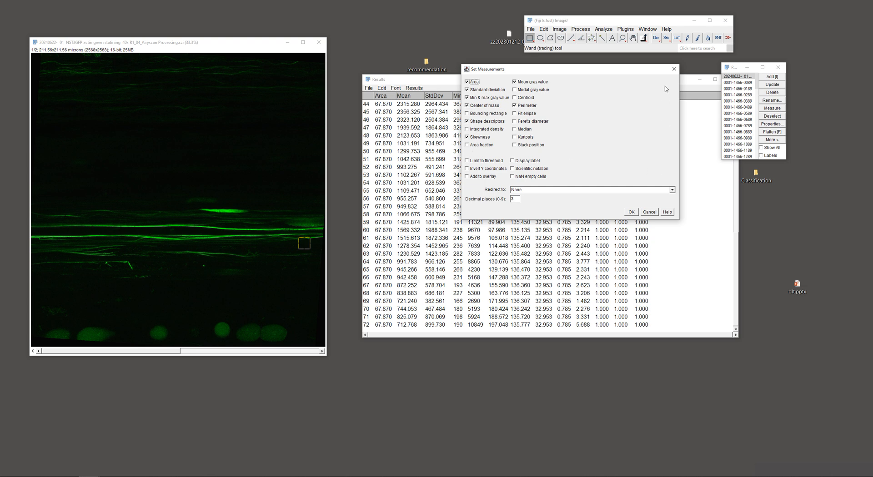
left_click(674, 69)
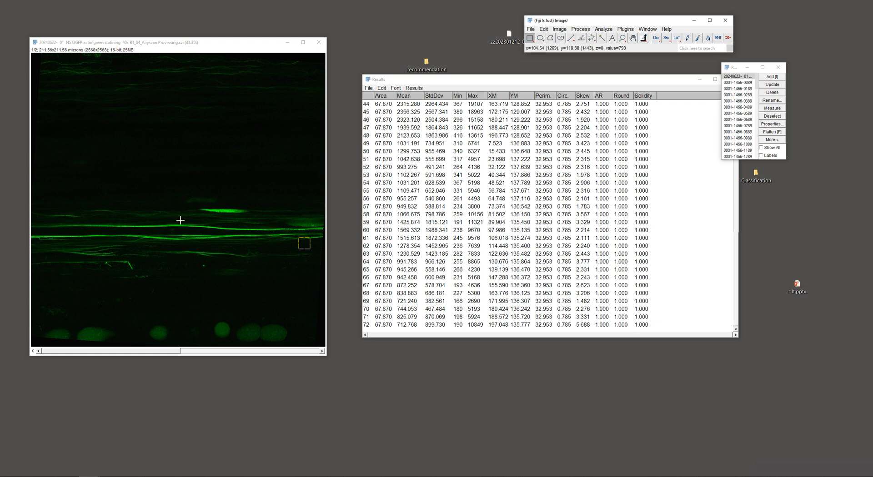
Reposition the rotated actin projection window next to the Results table
left_click_drag(122, 43, 165, 53)
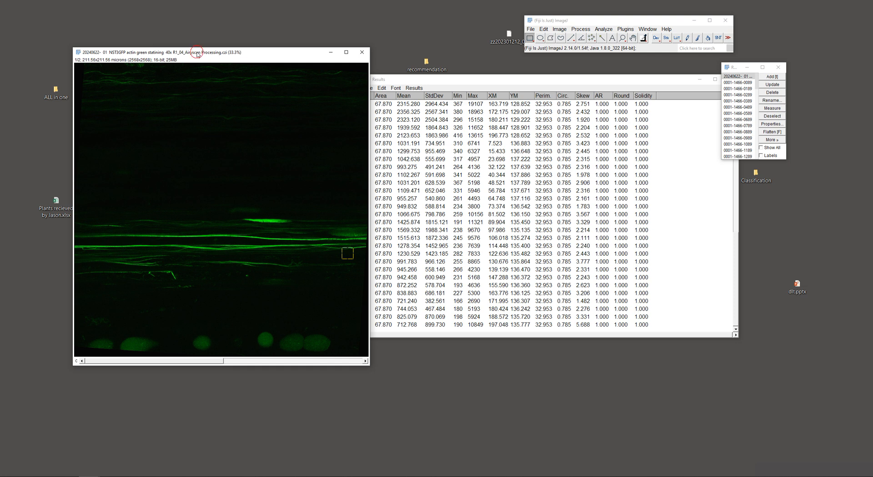
left_click_drag(198, 55, 194, 70)
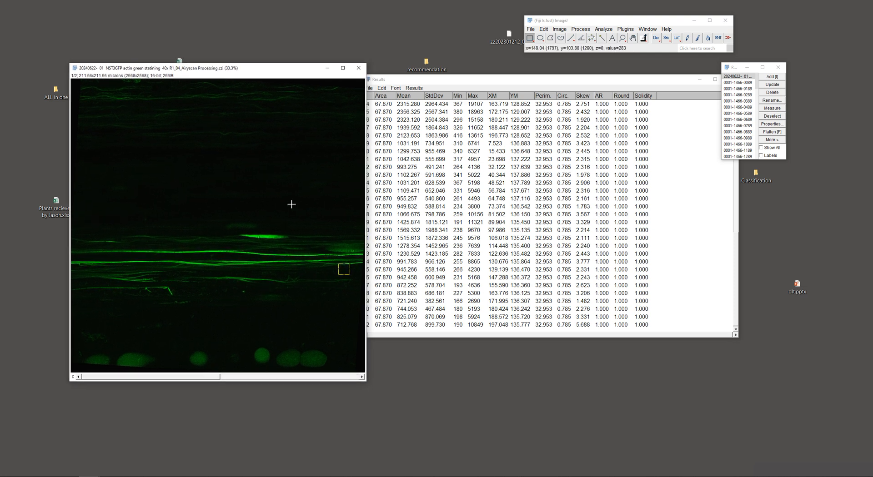